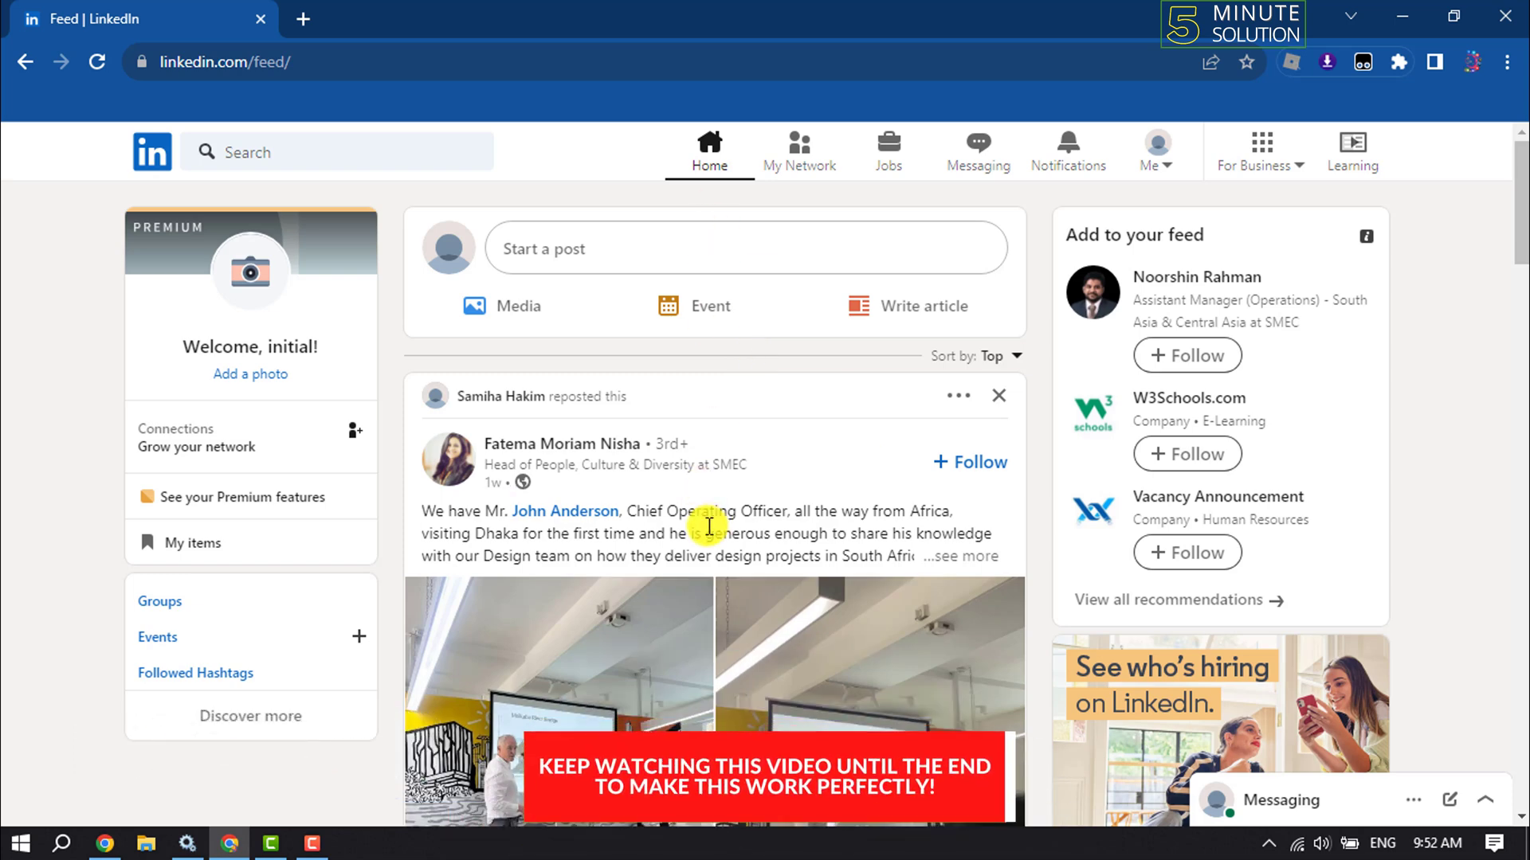
Go to the LinkedIn Jobs page and start posting a free job
click(898, 146)
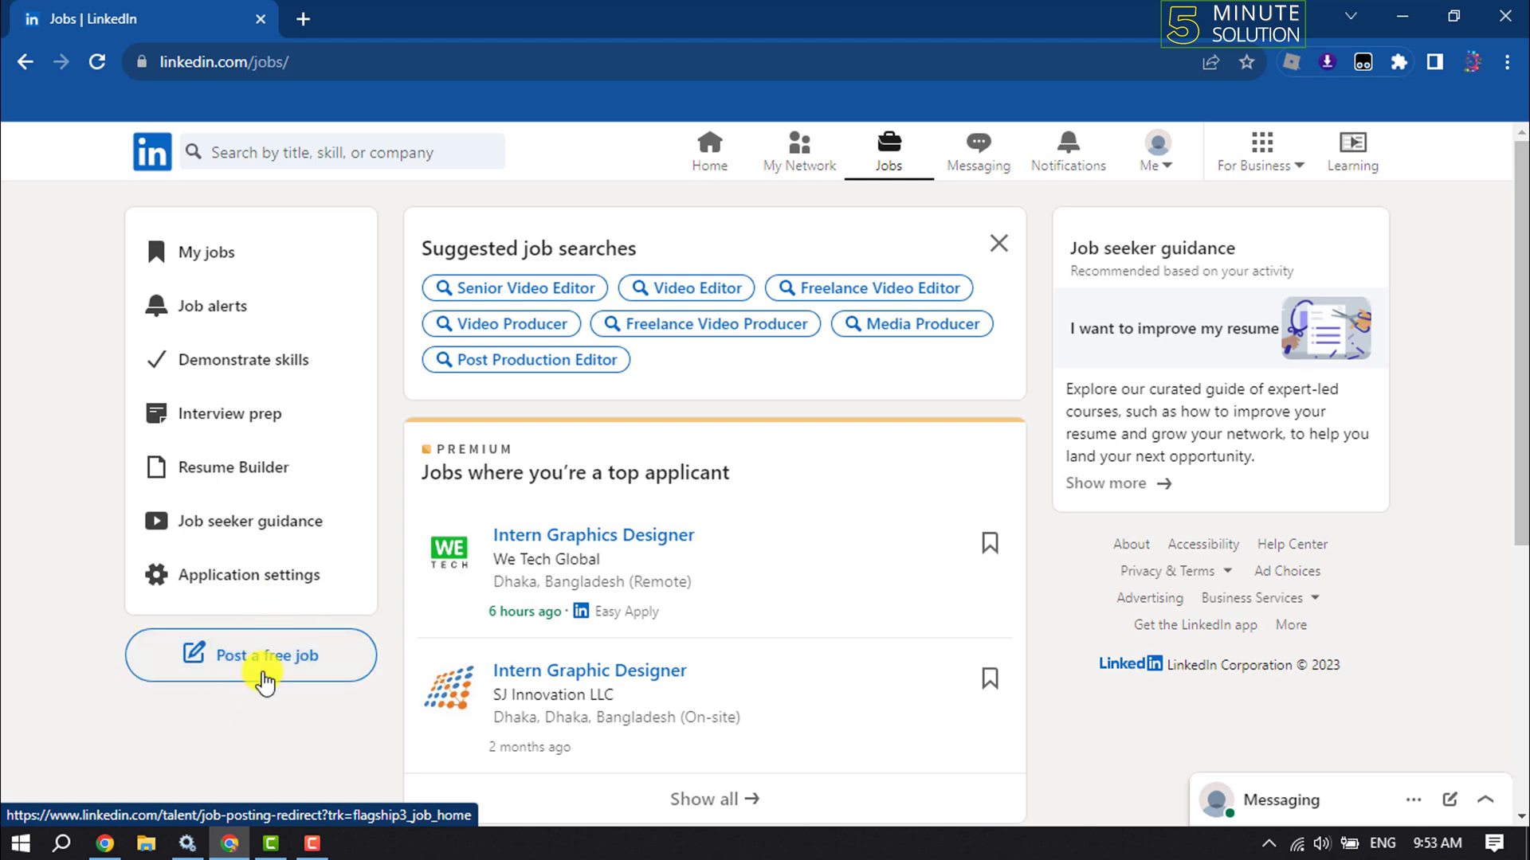
click(250, 668)
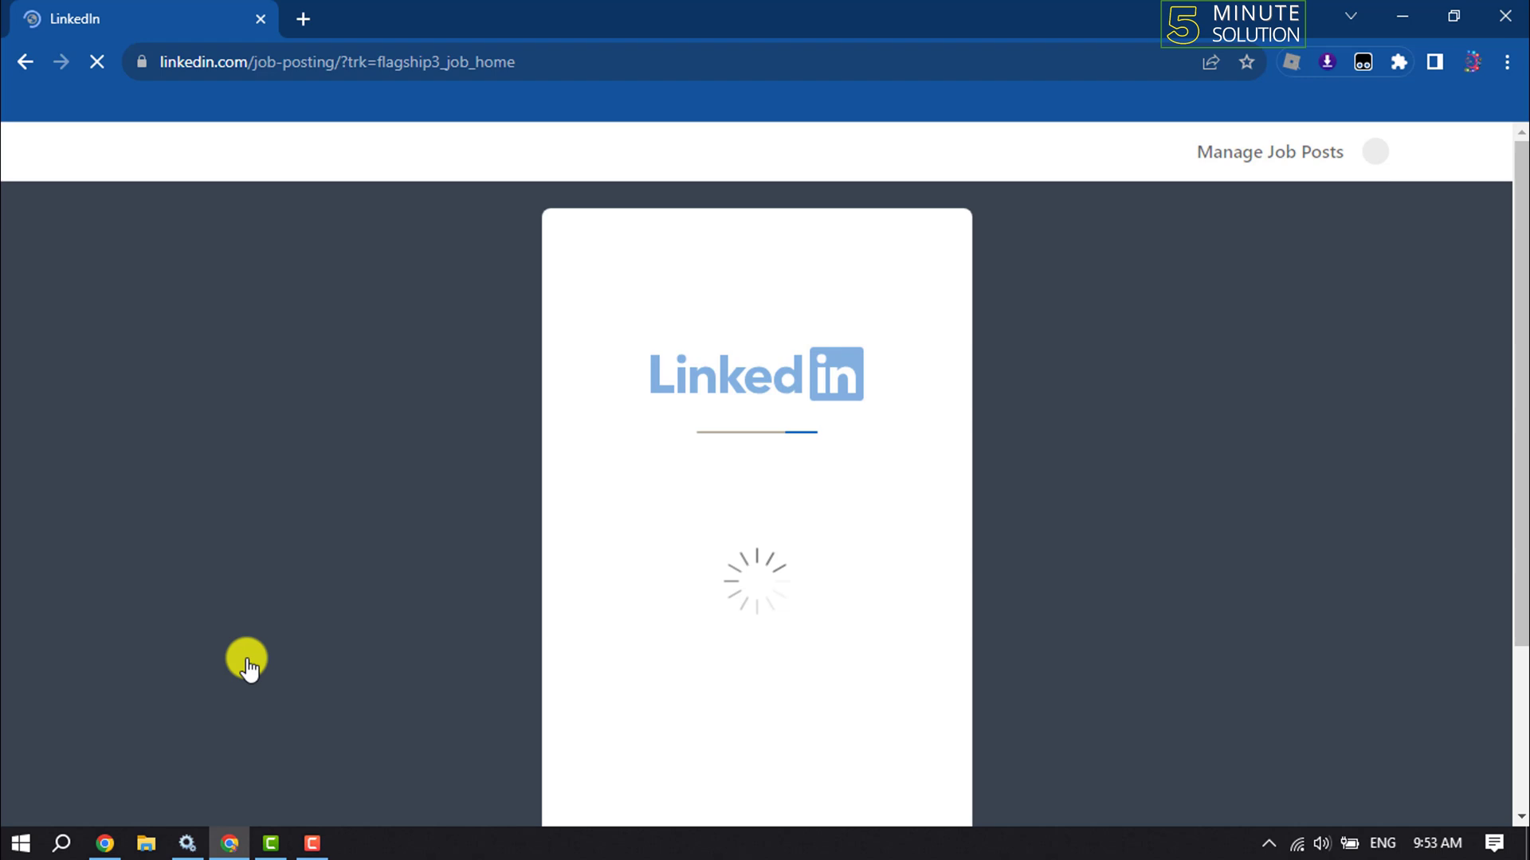
Pick Web Developer as the job title from suggestions, keeping Outsource2bd as the company
click(713, 368)
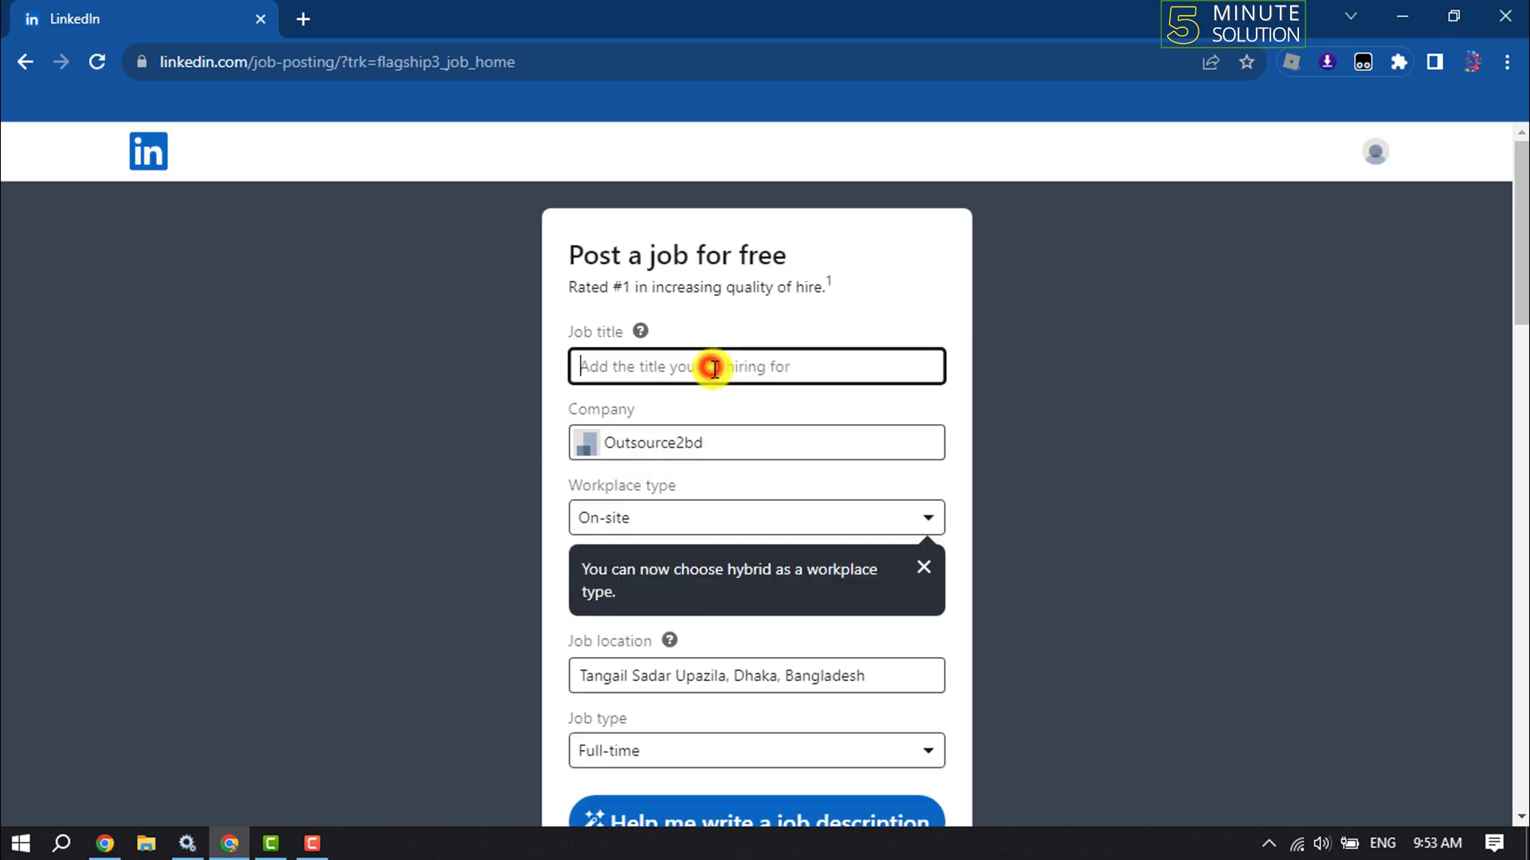
text(Web)
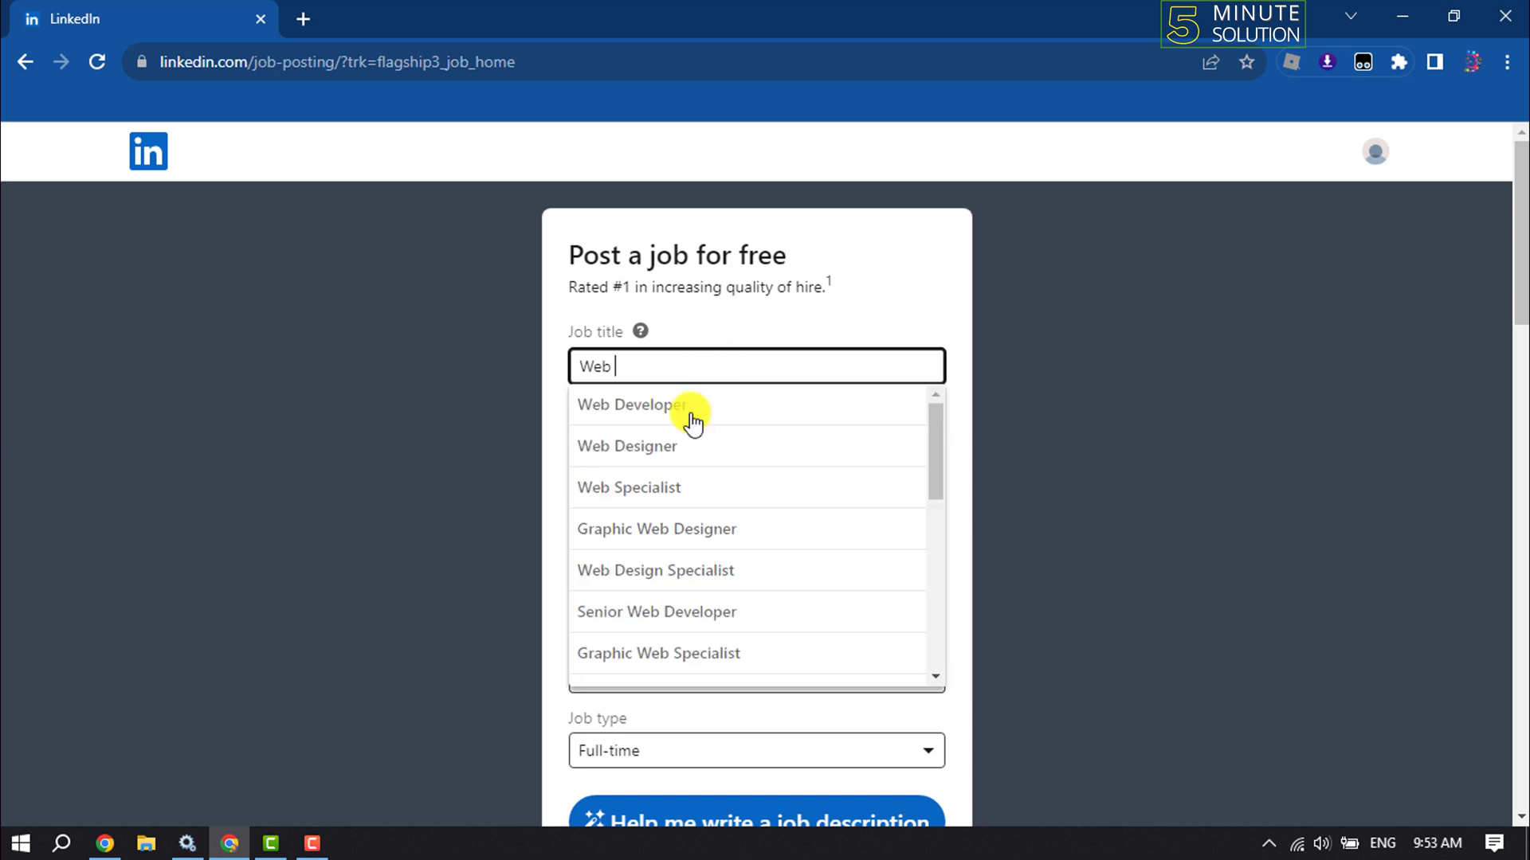
click(684, 405)
click(758, 431)
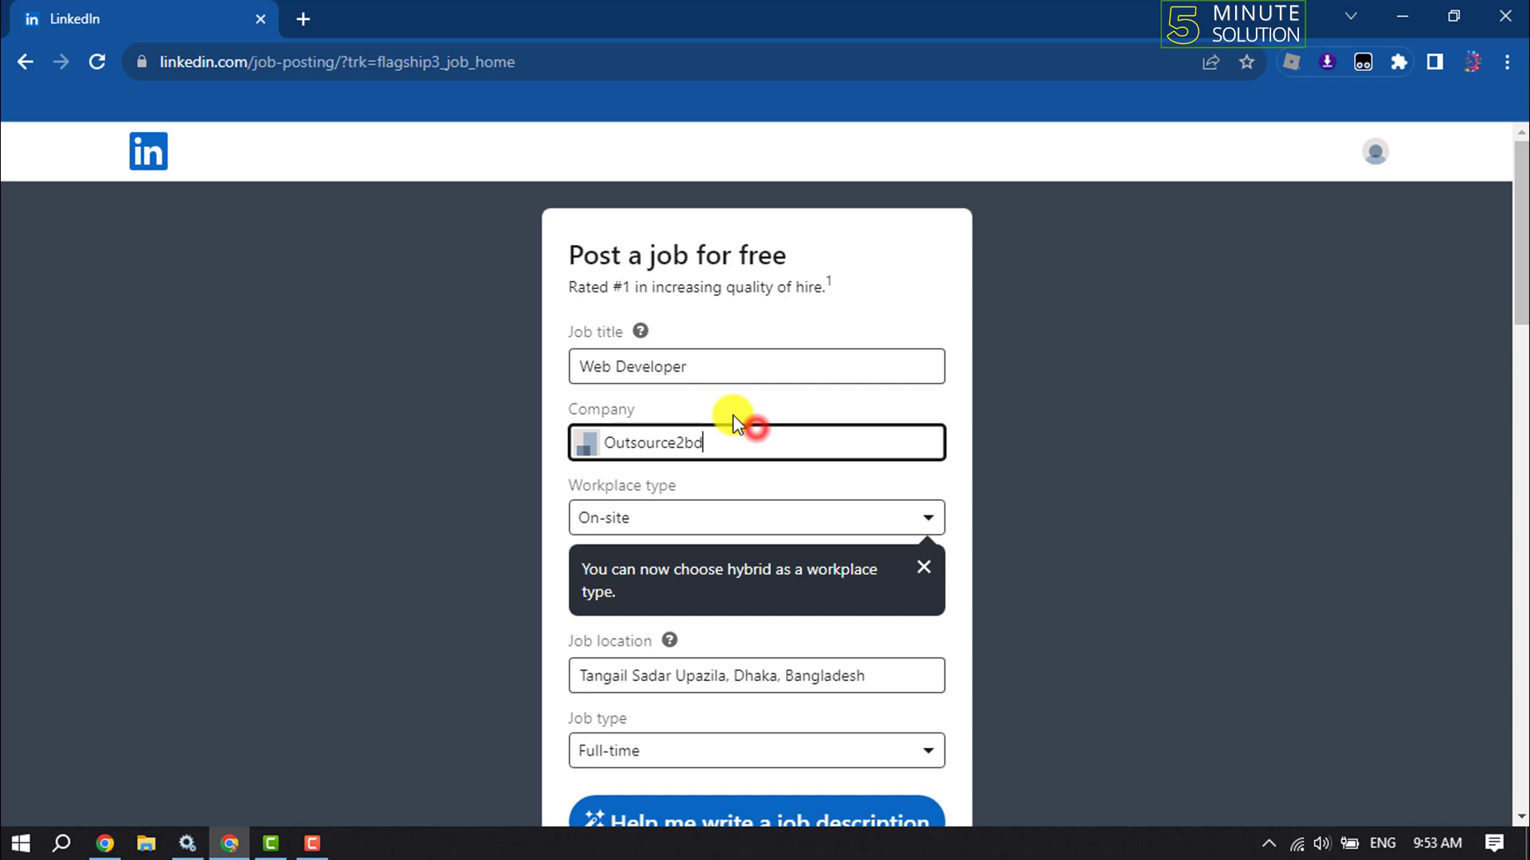
click(678, 524)
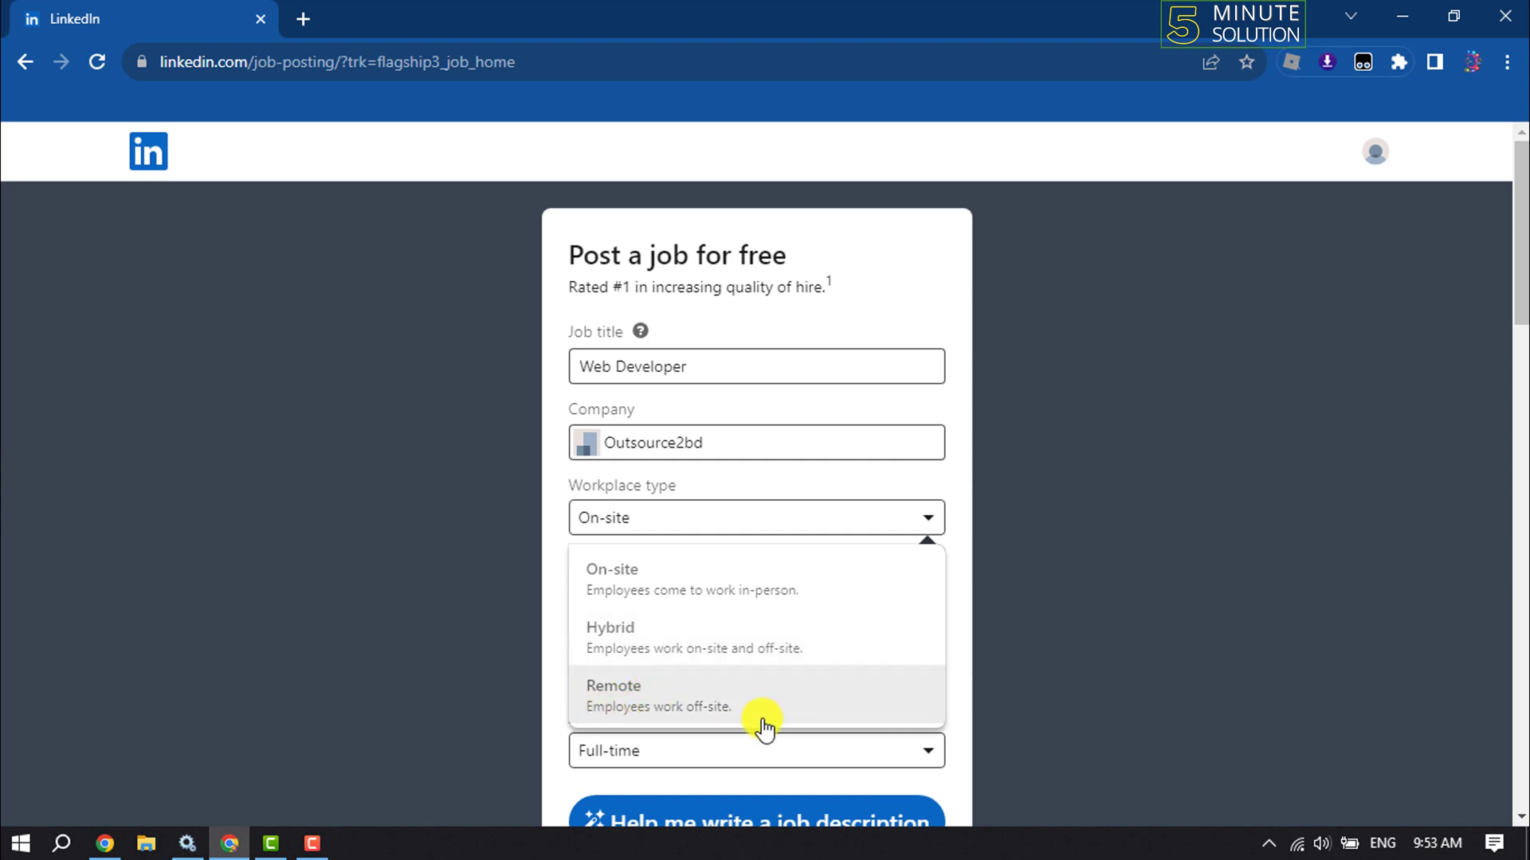
Make the job Remote with employee location California, United States
click(786, 701)
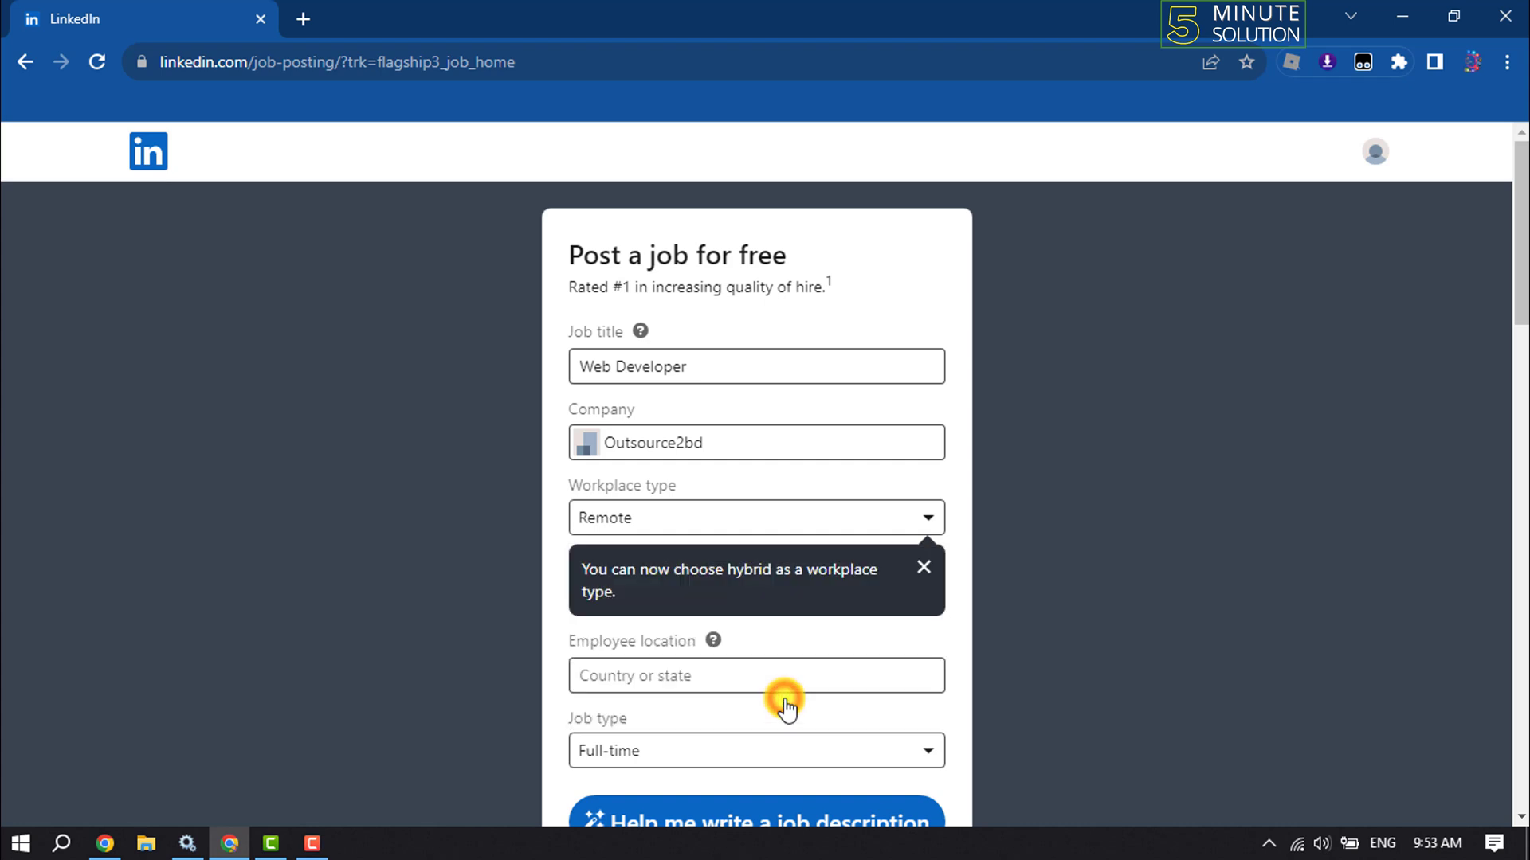
click(919, 566)
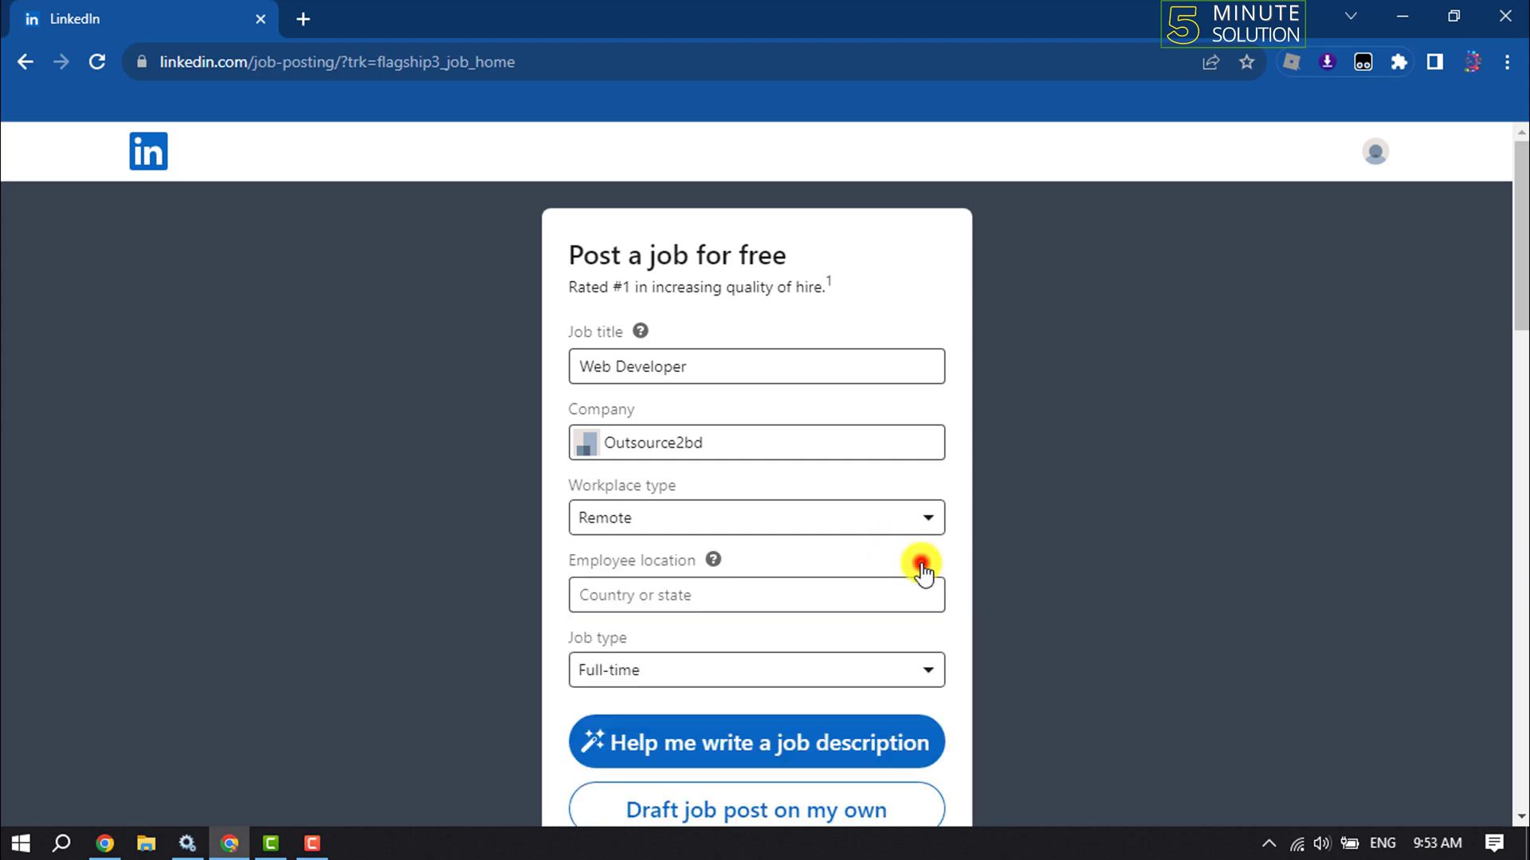
click(683, 599)
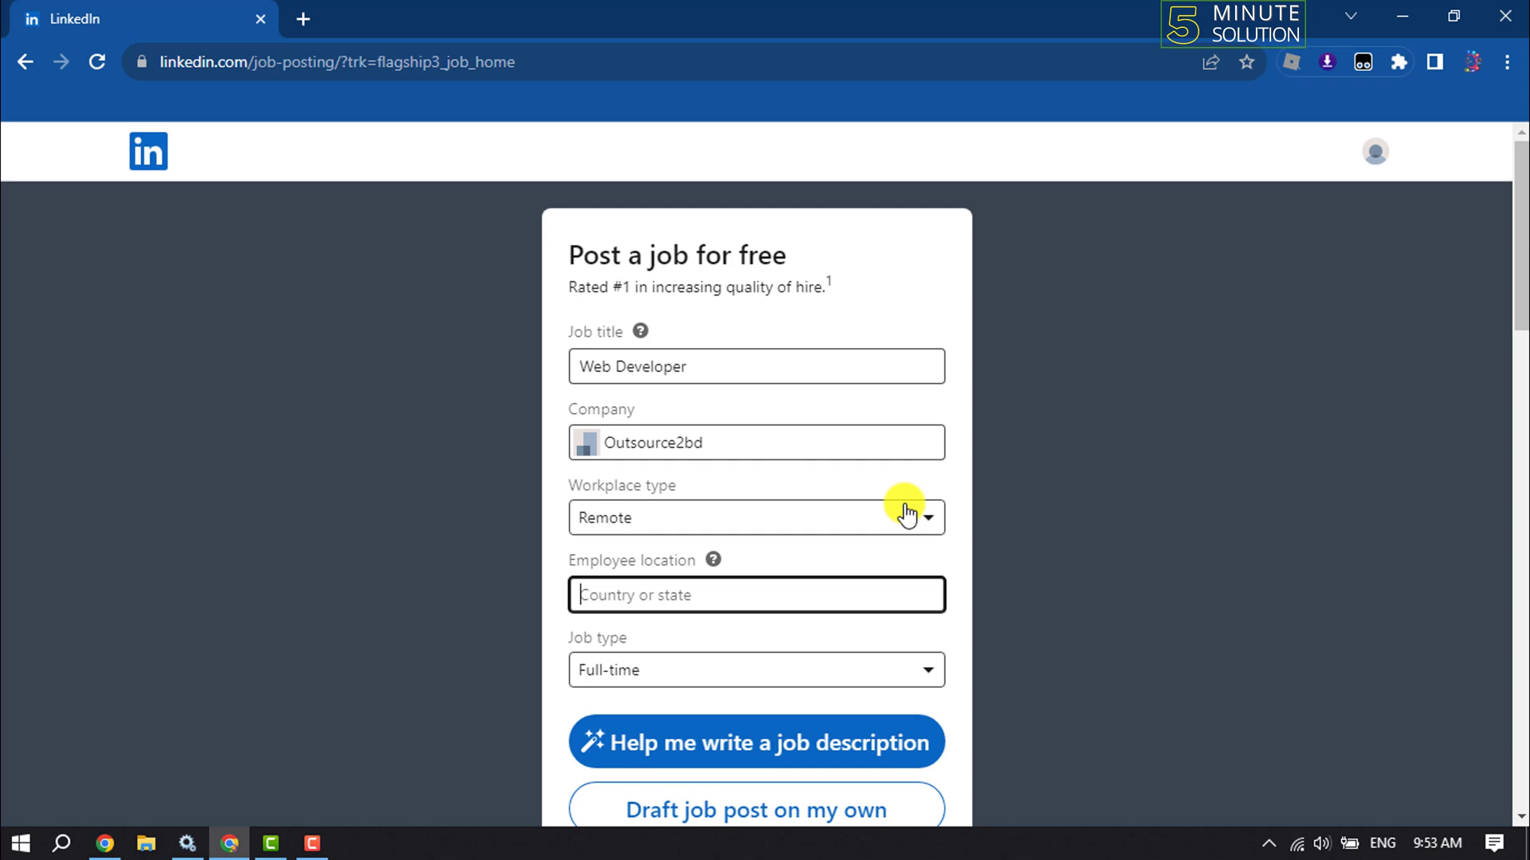
text(cal)
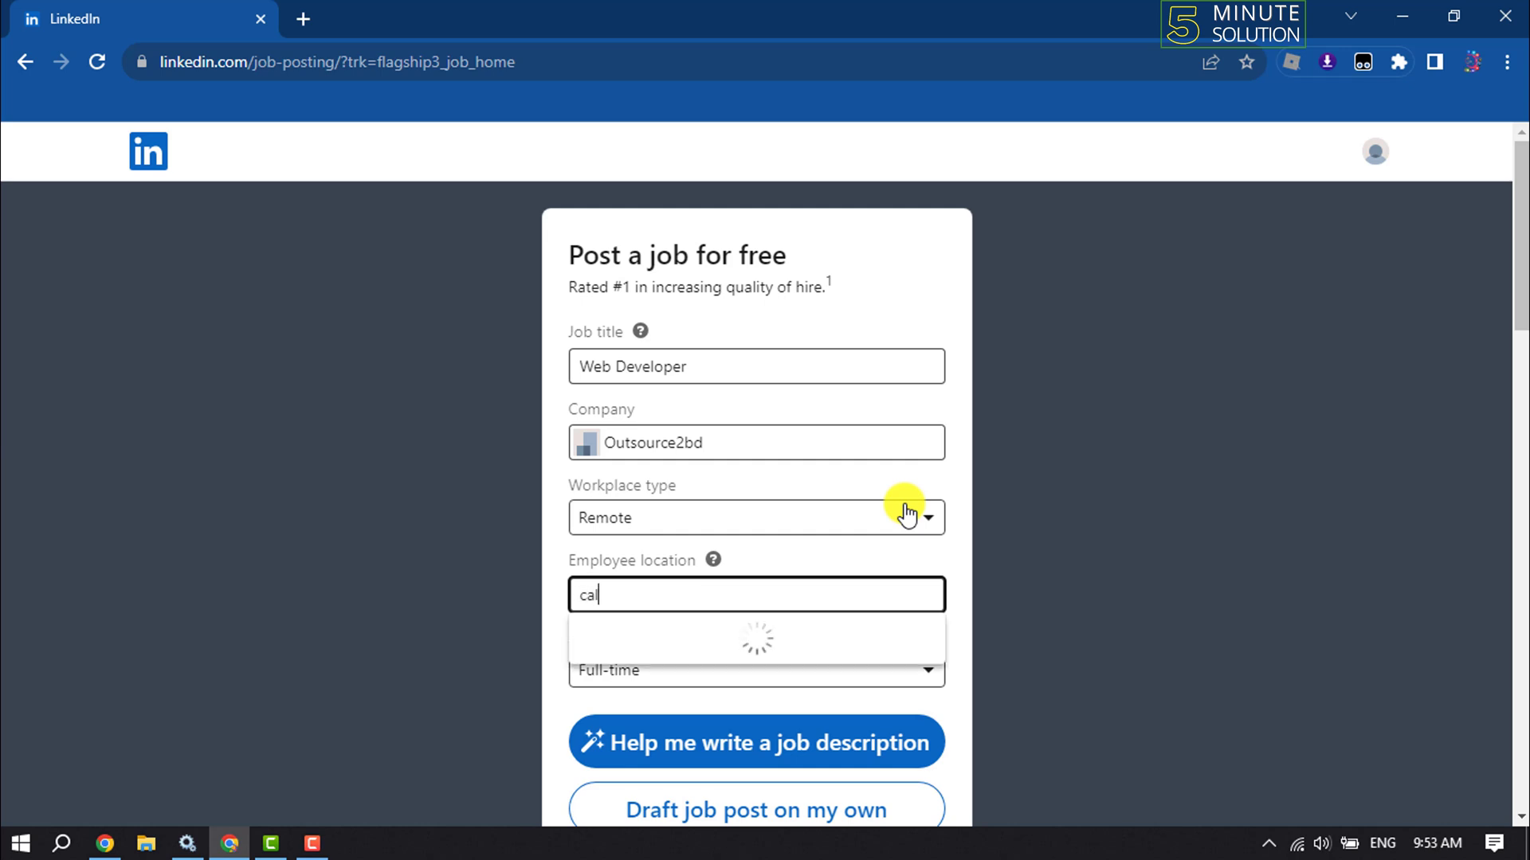
text(i)
click(704, 633)
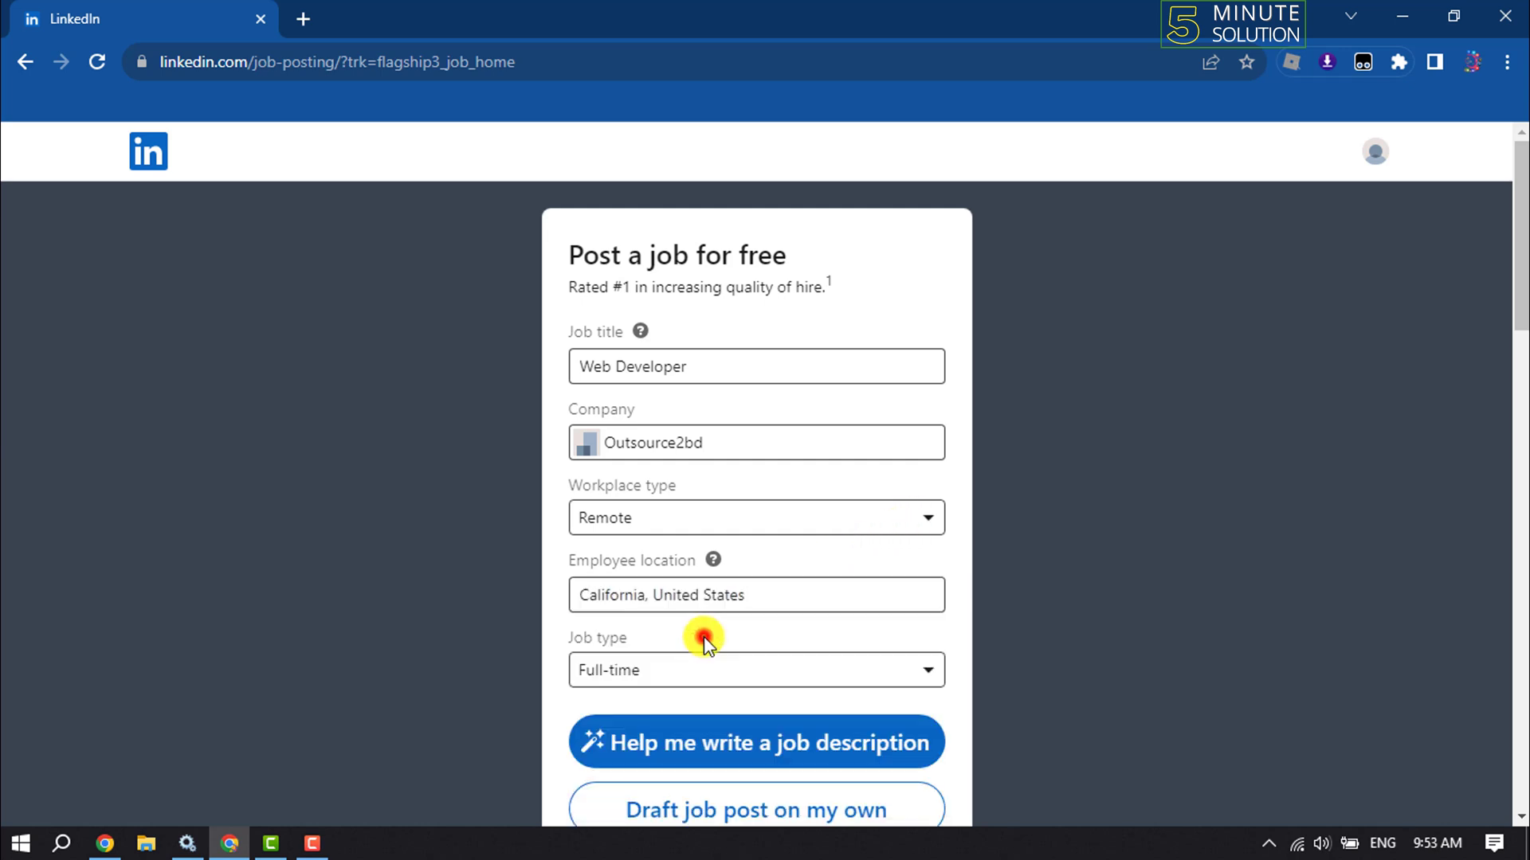
Change the job type to Part-time
click(654, 672)
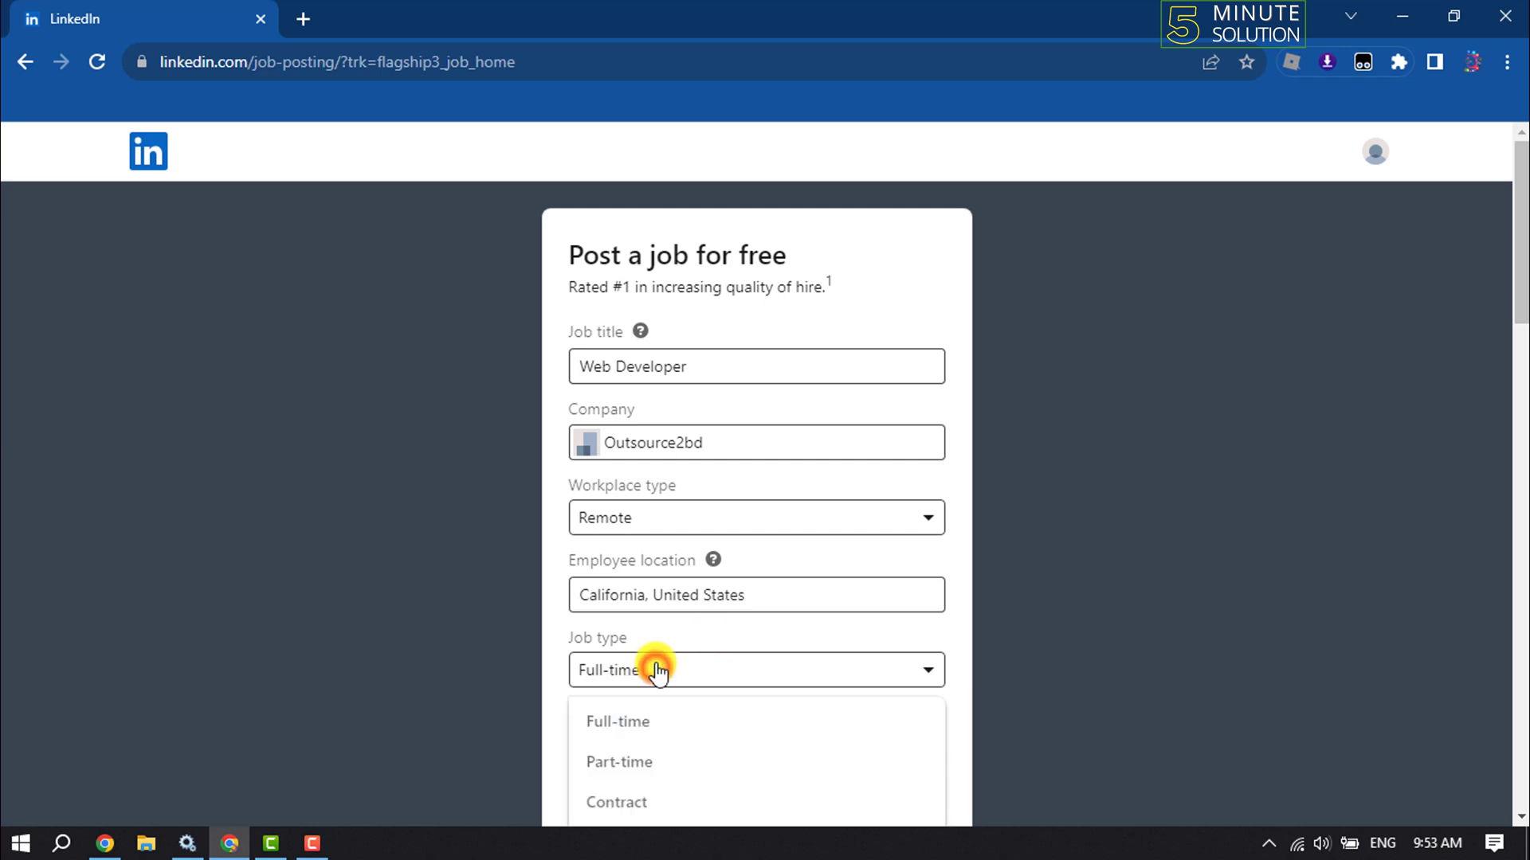
scroll(620, 703, down, 1)
scroll(705, 675, down, 1)
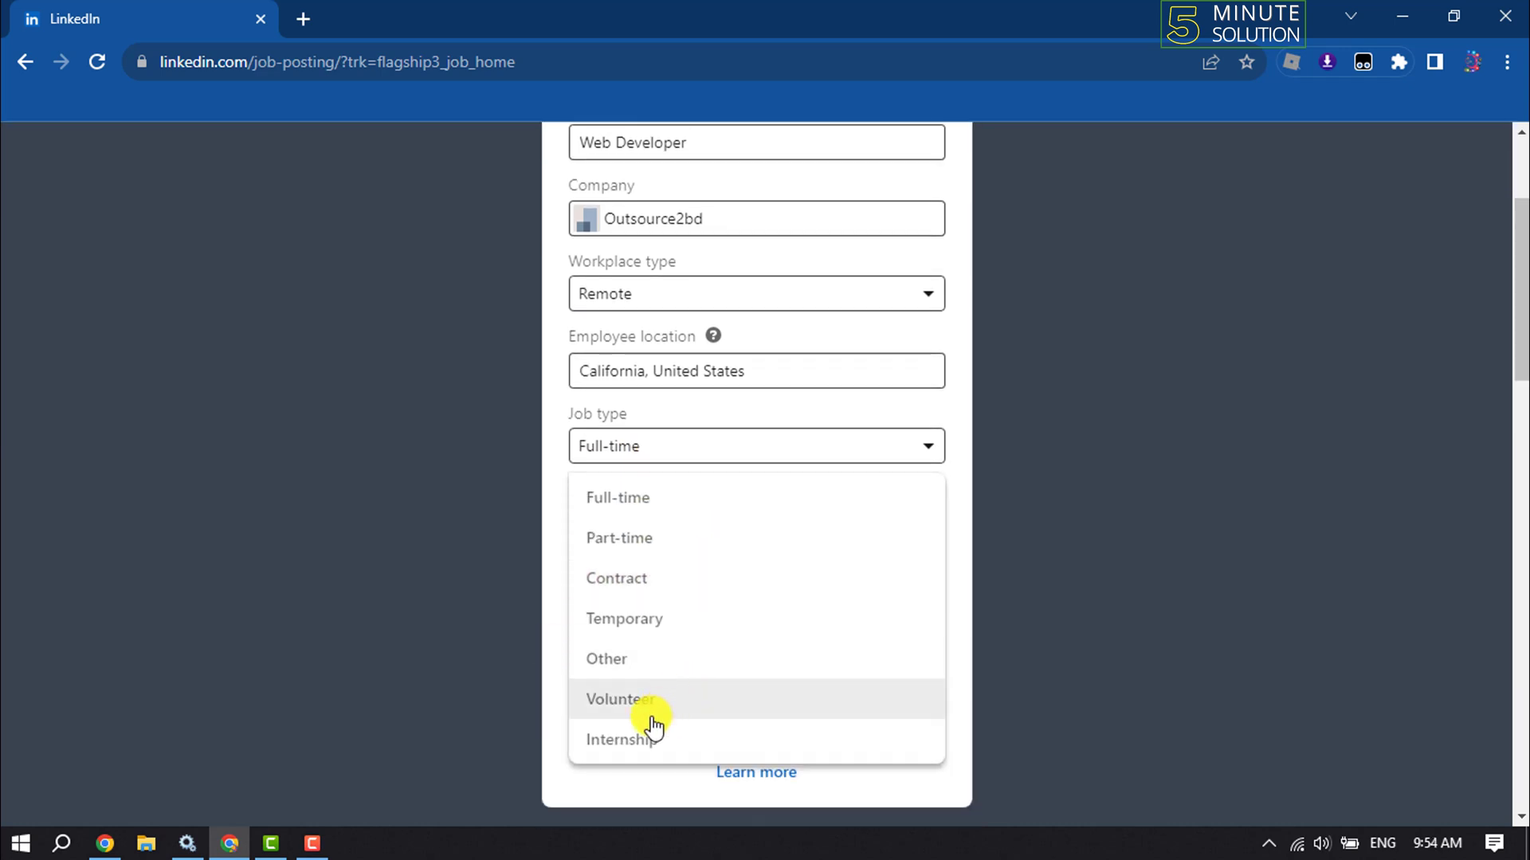
click(632, 537)
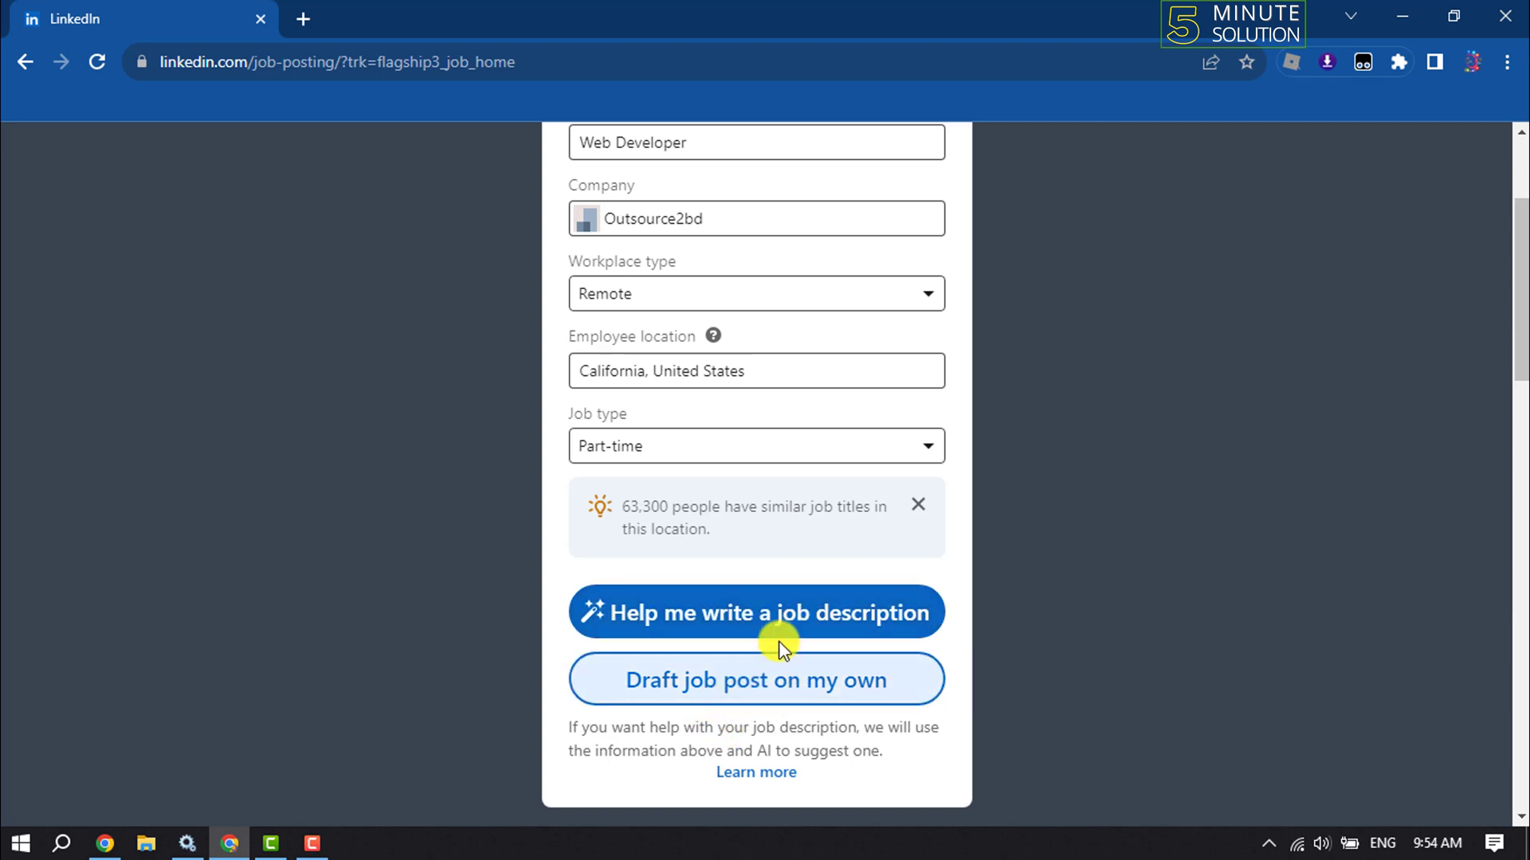
Draft the post manually and review the template job description
click(868, 705)
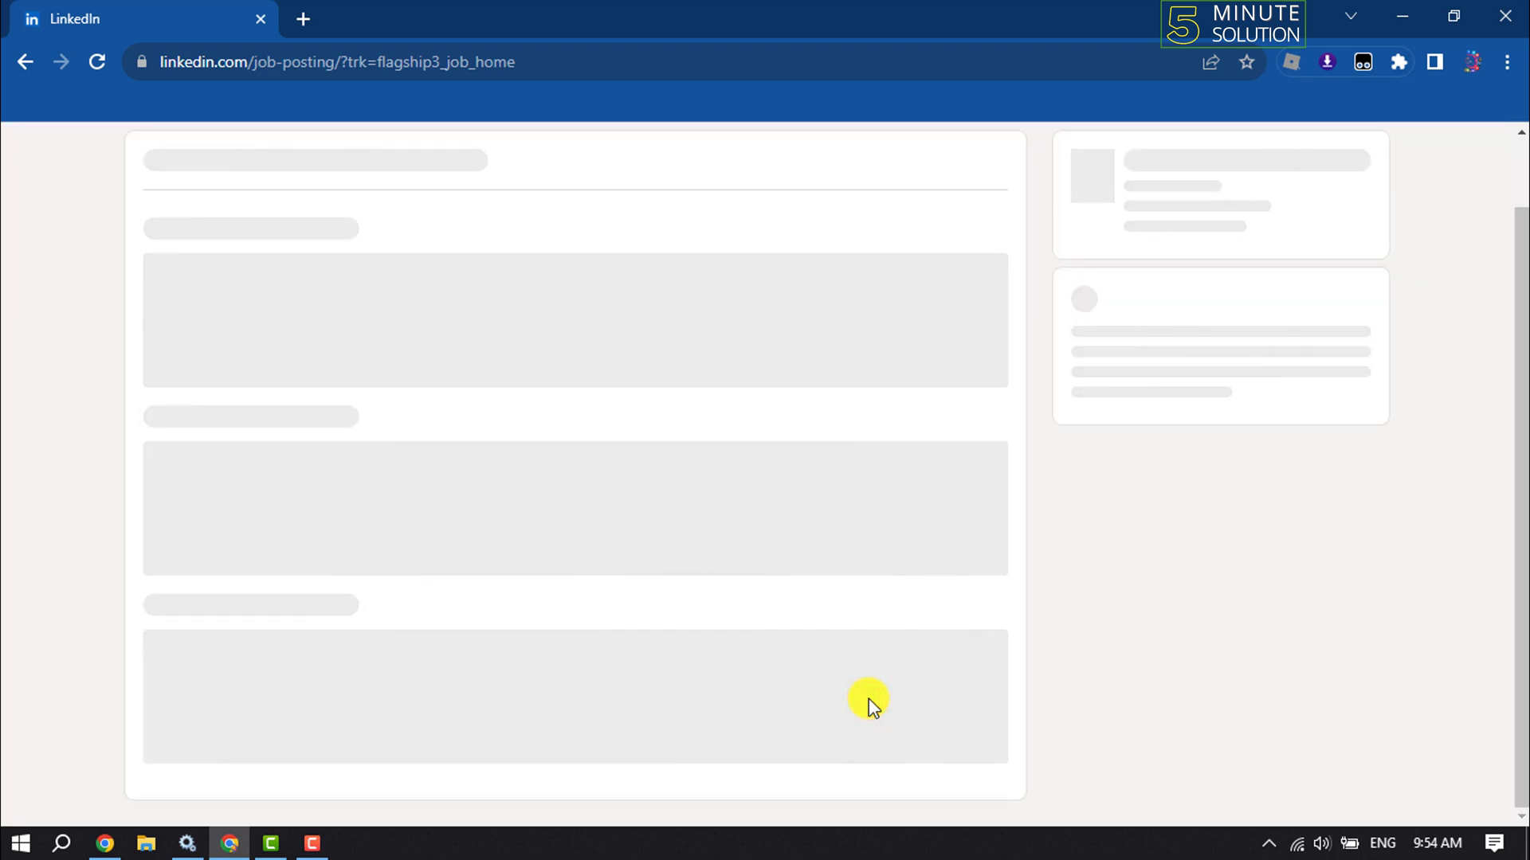
scroll(869, 701, down, 4)
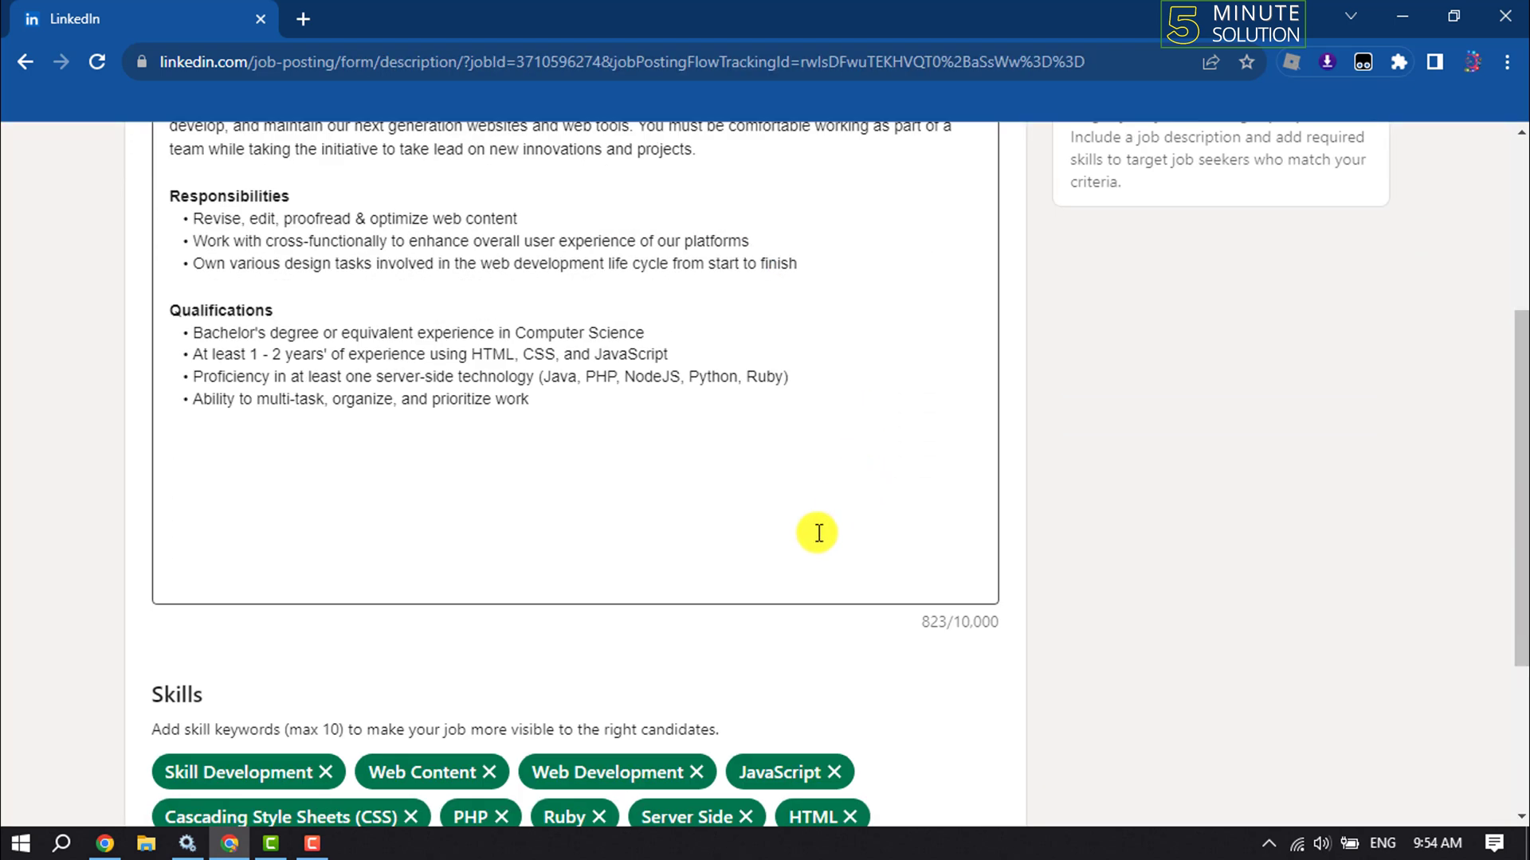
scroll(817, 530, up, 3)
drag(551, 628, 117, 377)
key(ctrl+a)
click(402, 487)
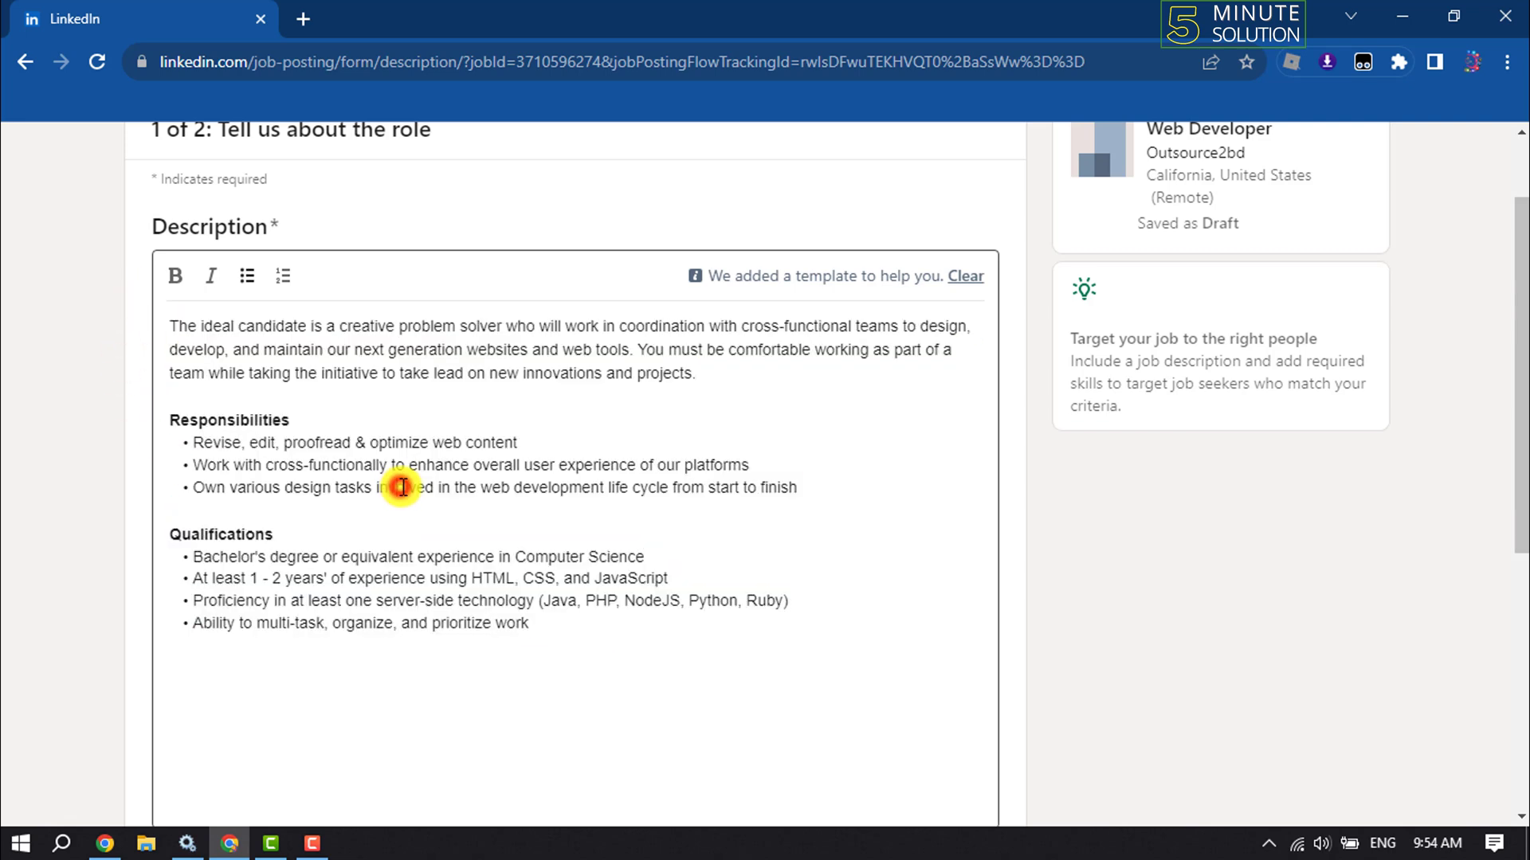
scroll(402, 487, down, 5)
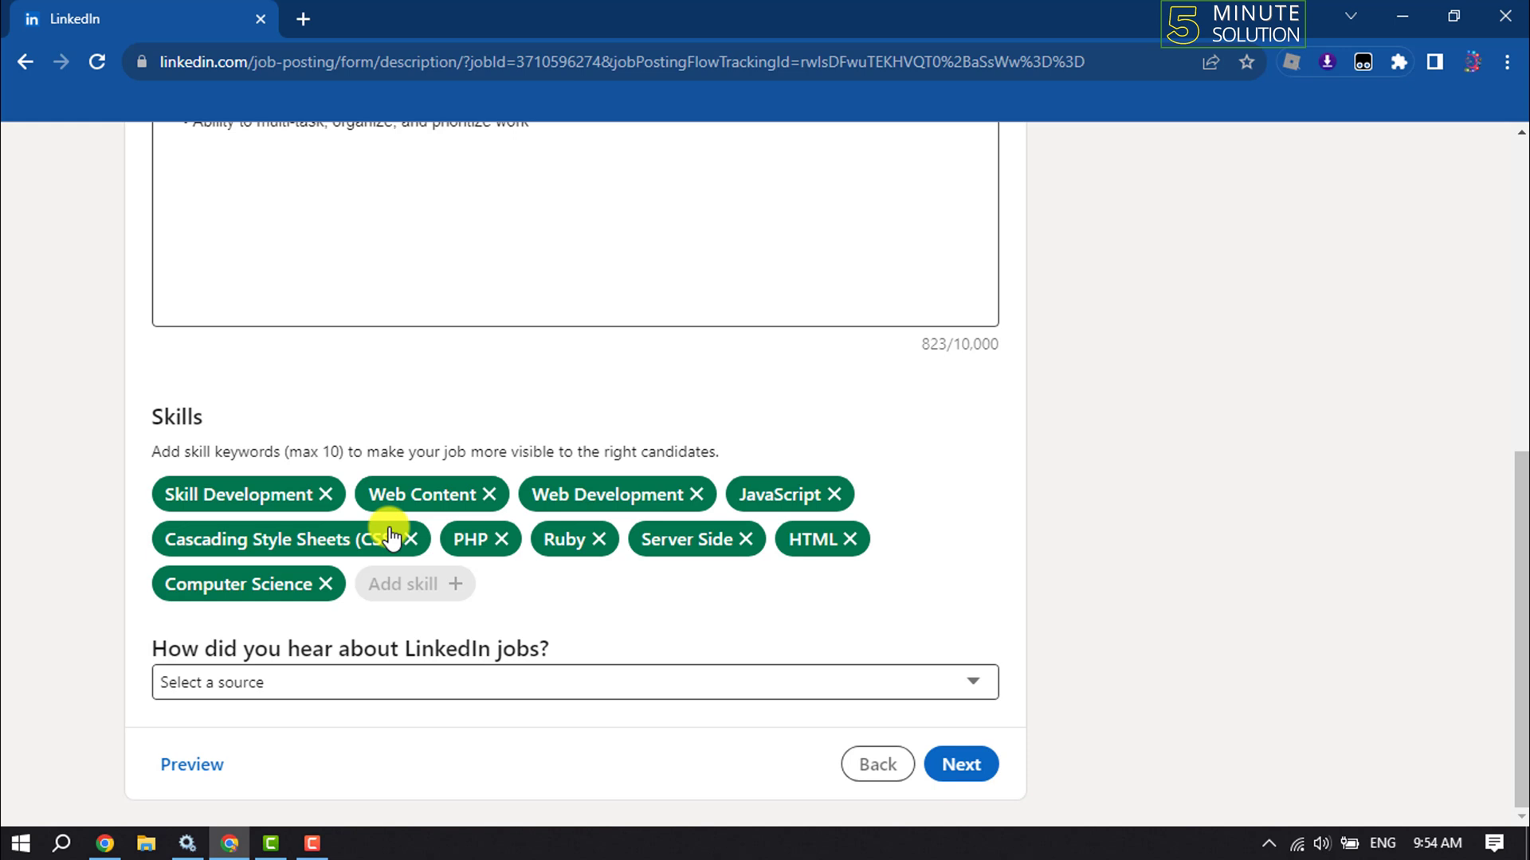
Leave the job-source question unanswered and continue to the assessments step
click(263, 683)
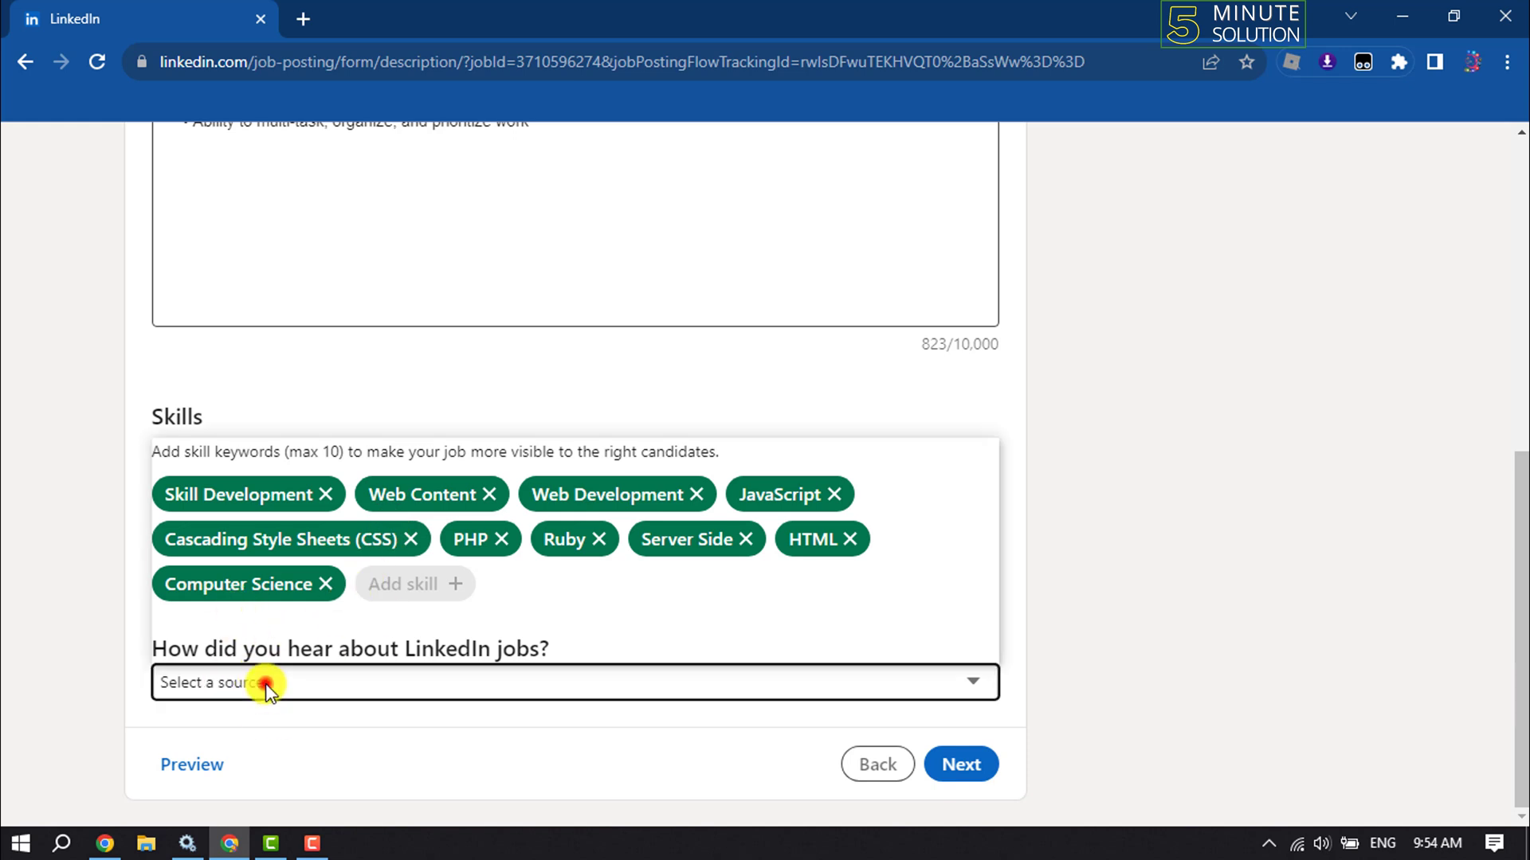
click(59, 593)
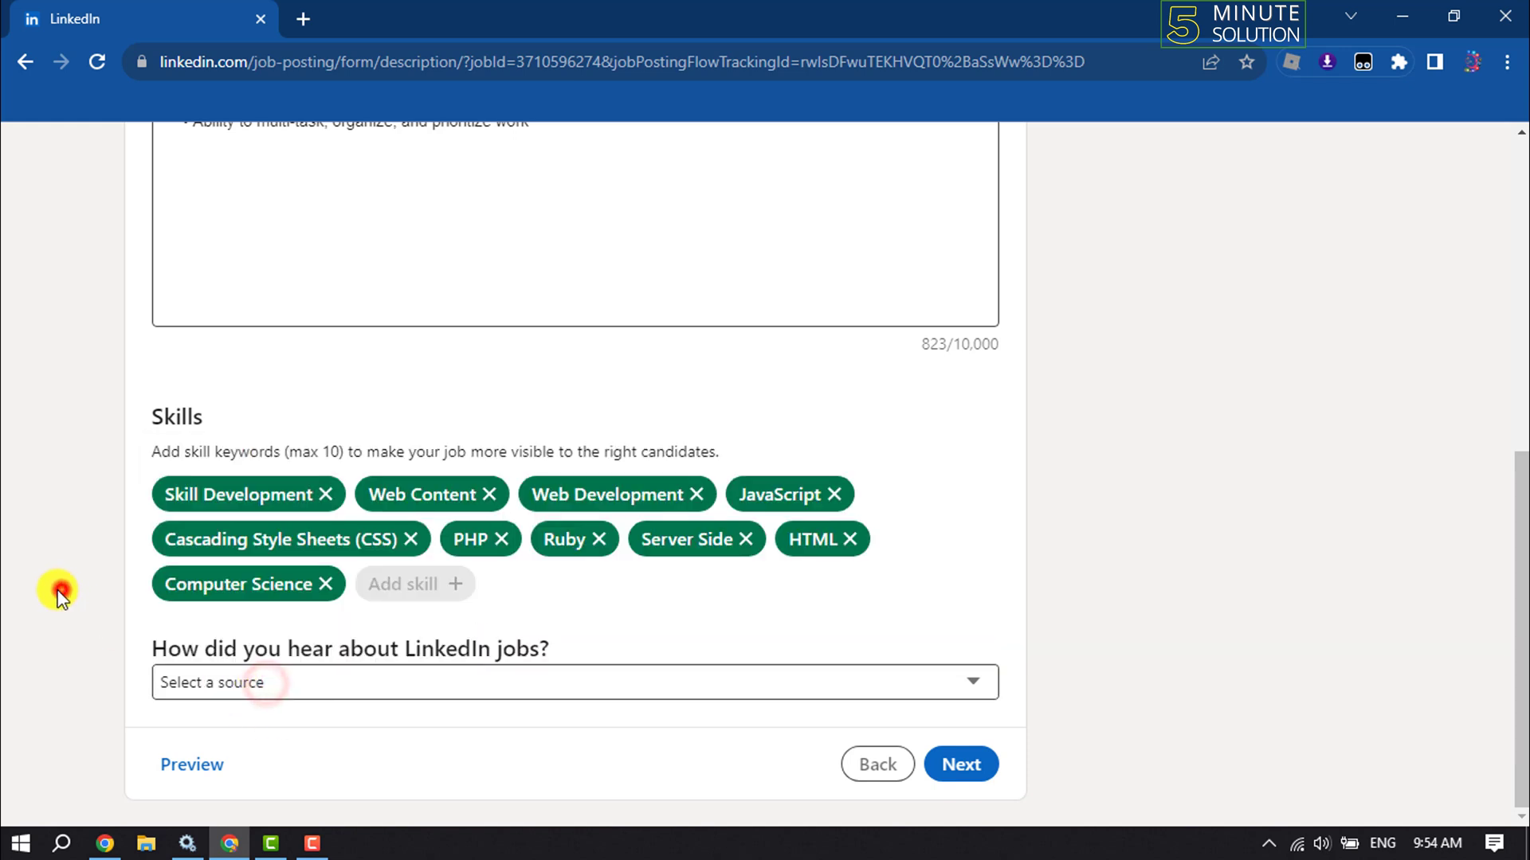
click(310, 683)
click(4, 705)
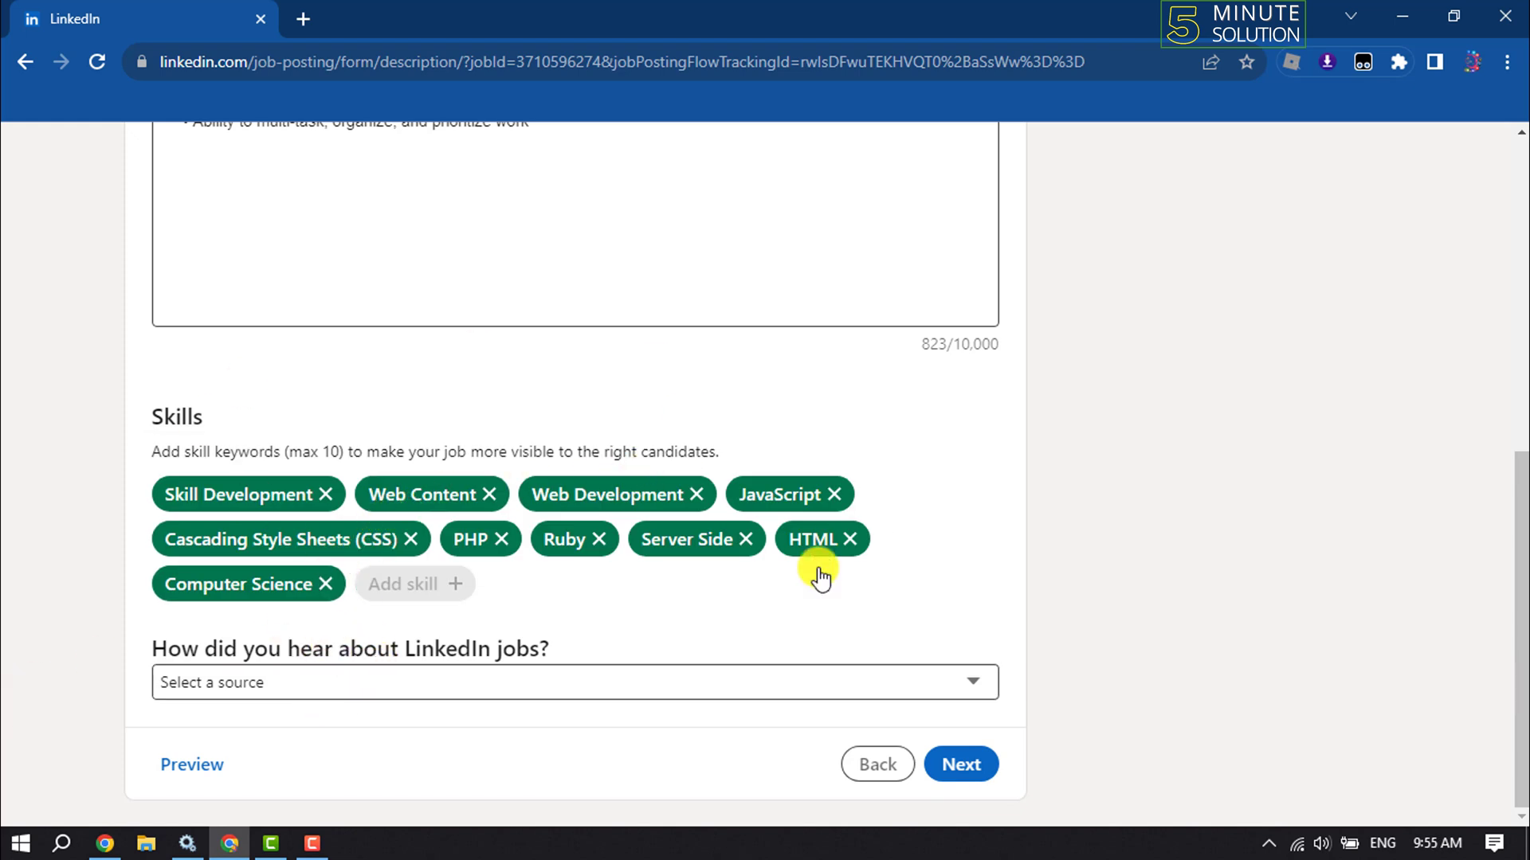
click(964, 765)
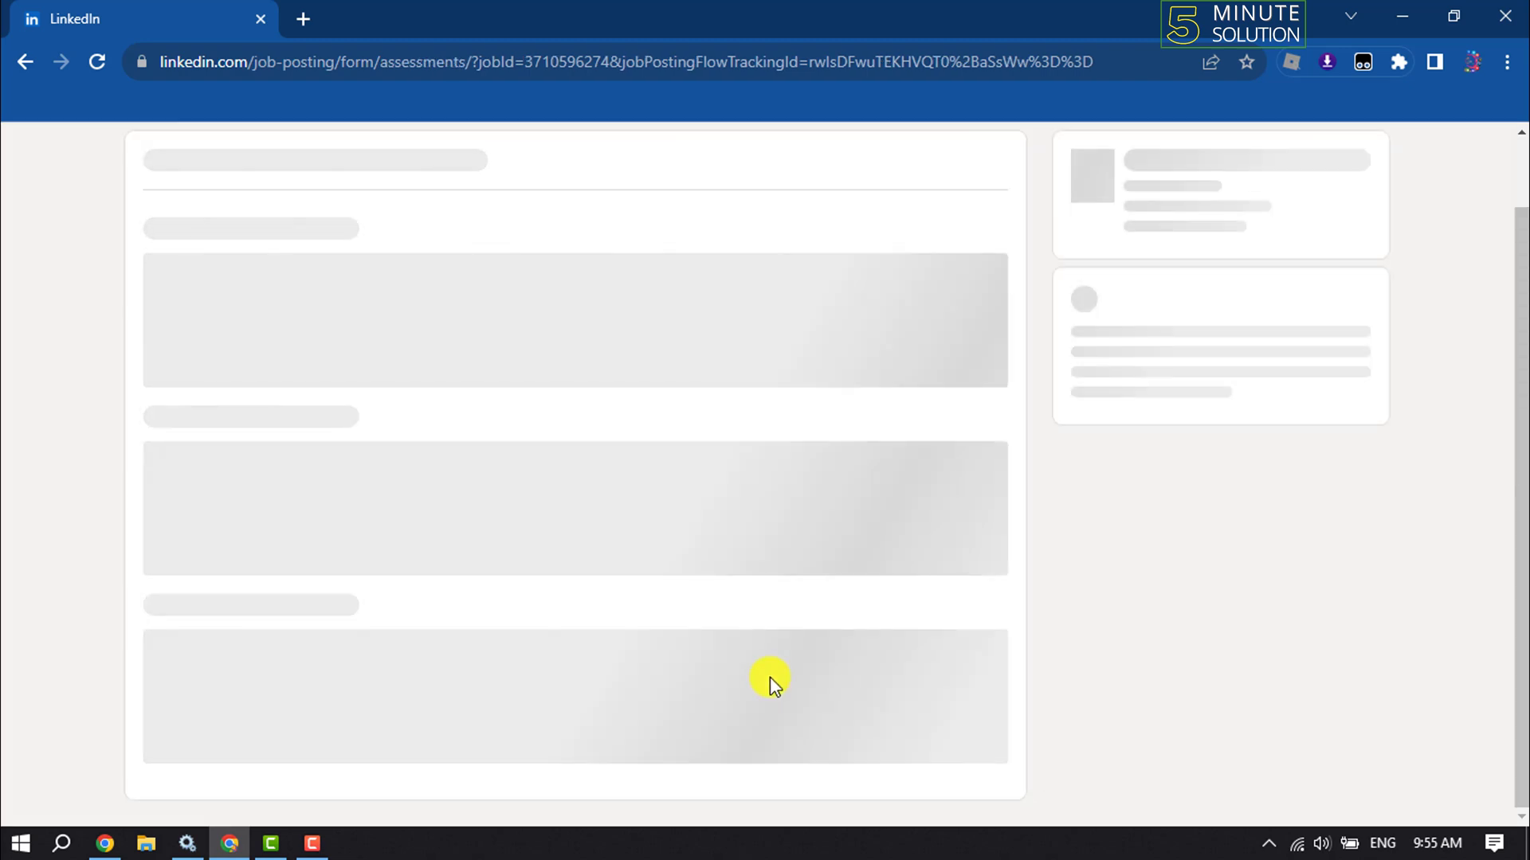
Keep receiving applicants by email and enter the contact e-mail address
scroll(744, 614, down, 10)
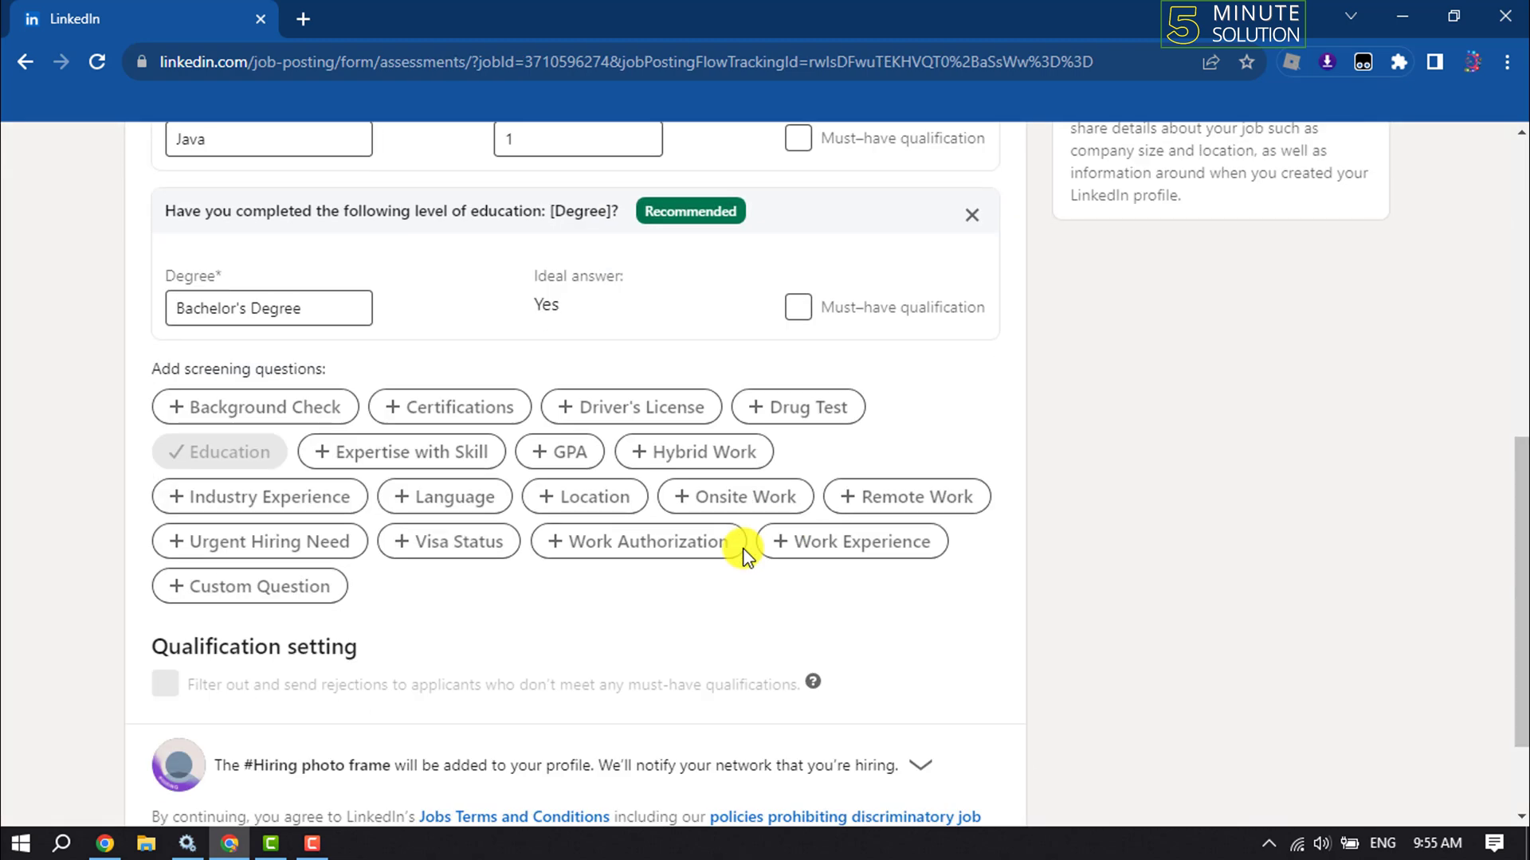
scroll(742, 554, up, 8)
scroll(744, 558, up, 2)
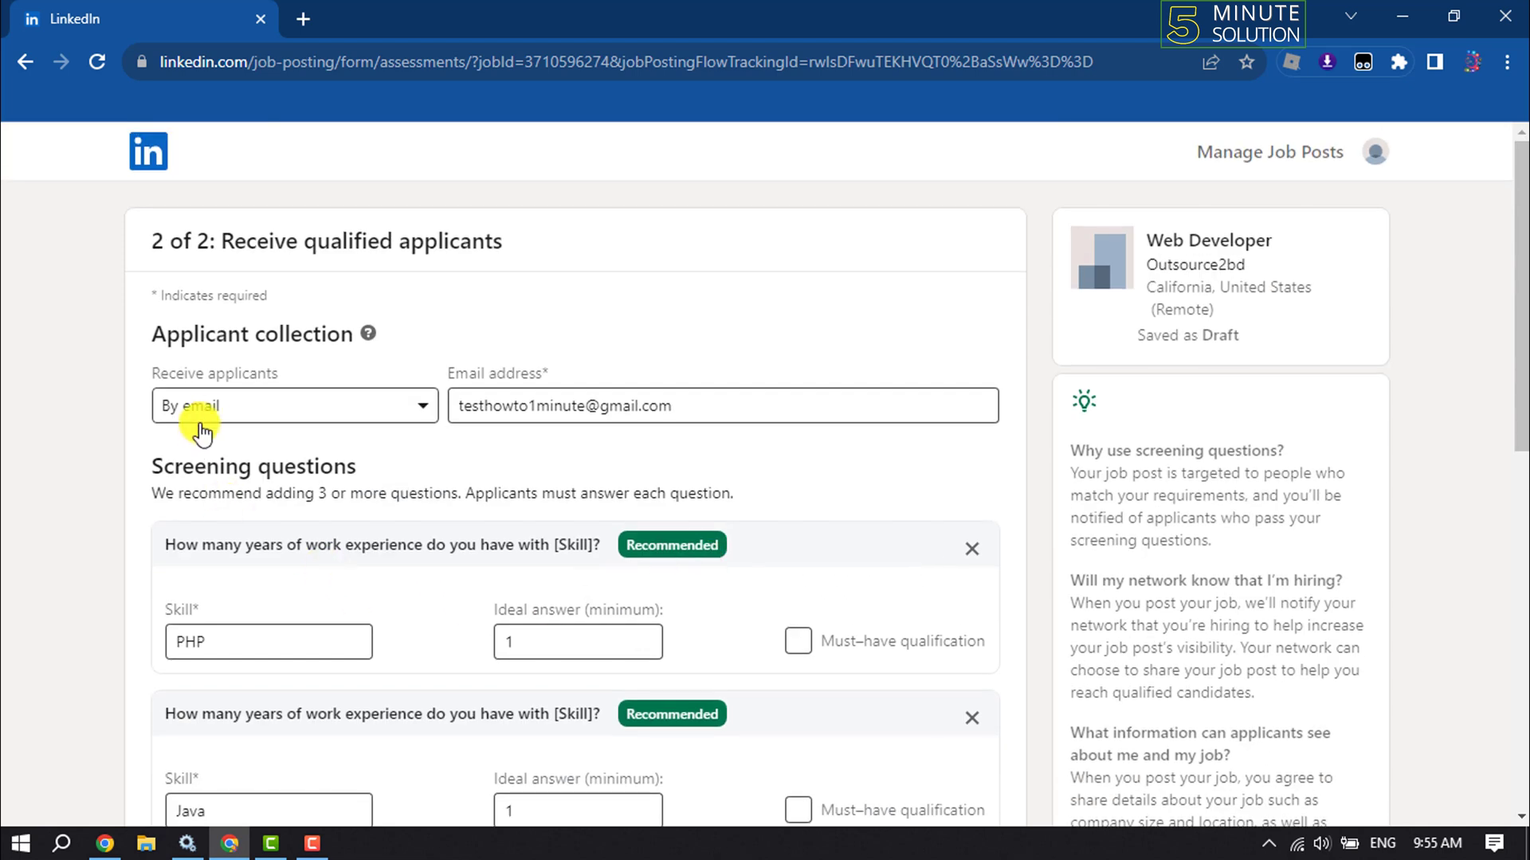
click(326, 416)
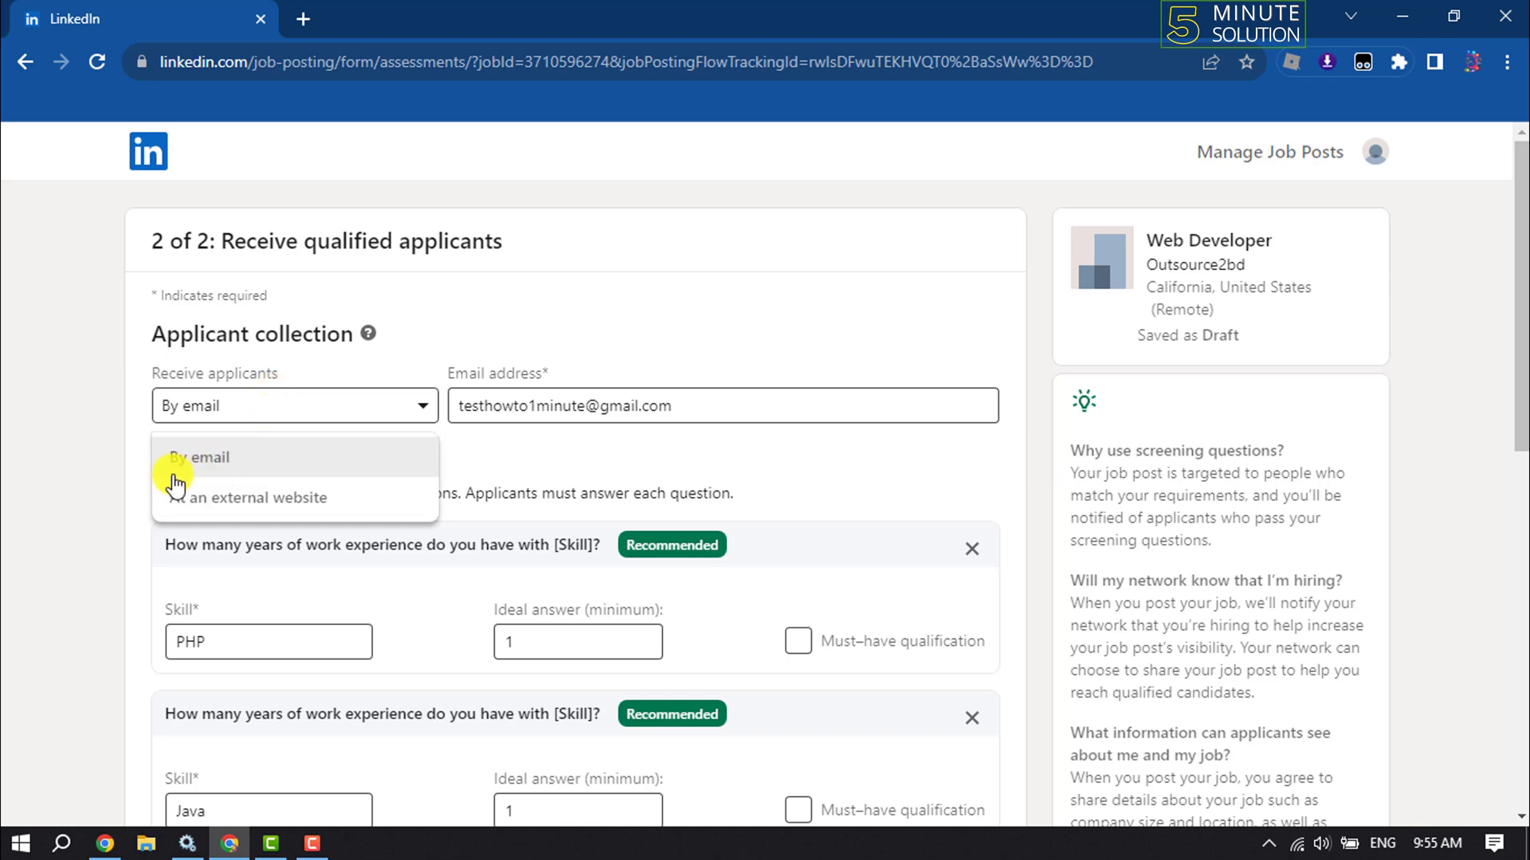
click(248, 473)
click(557, 408)
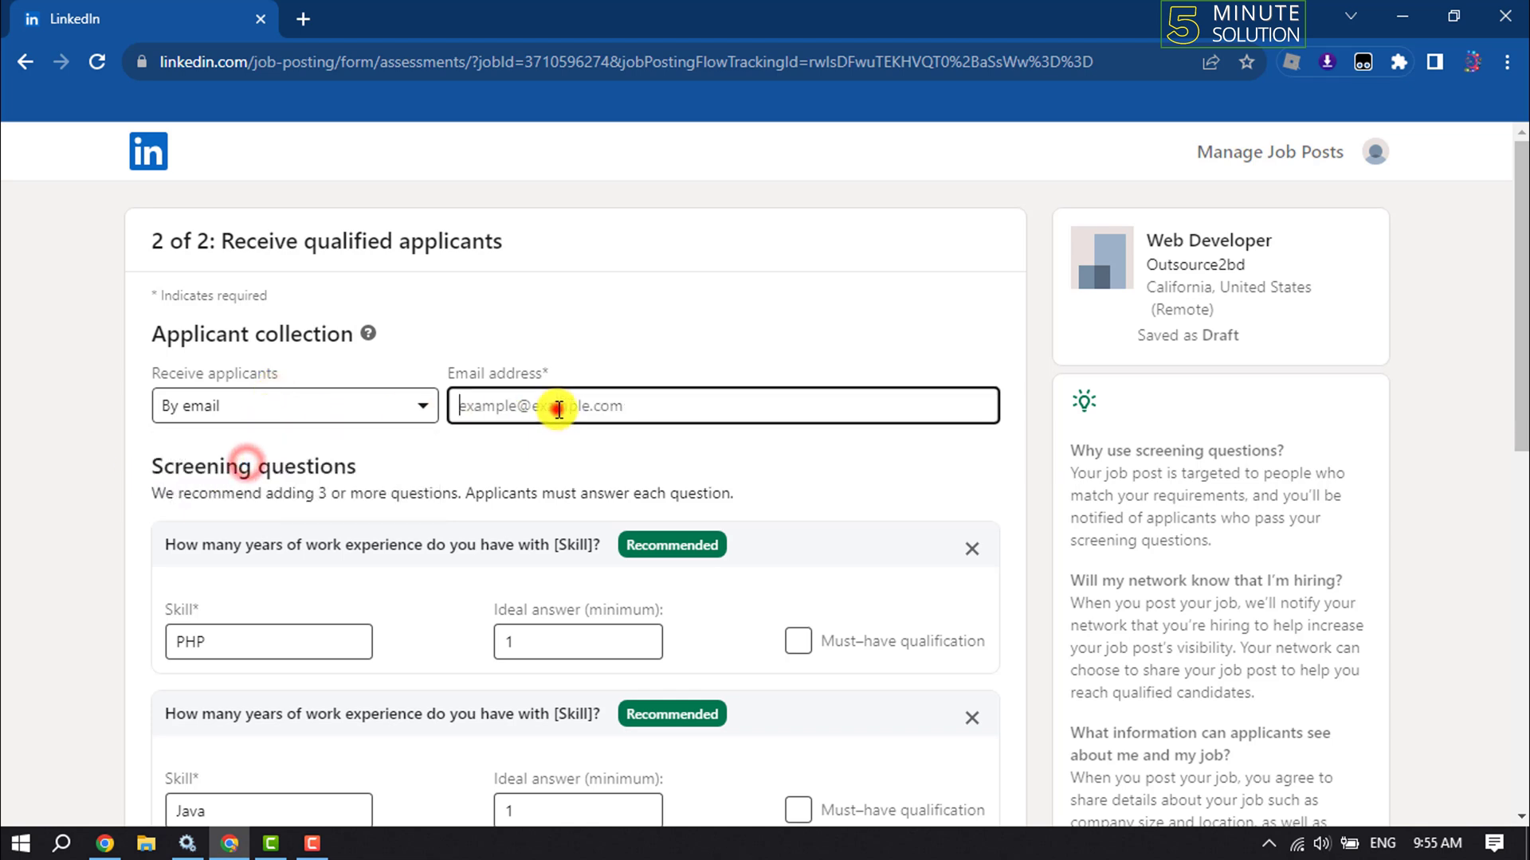
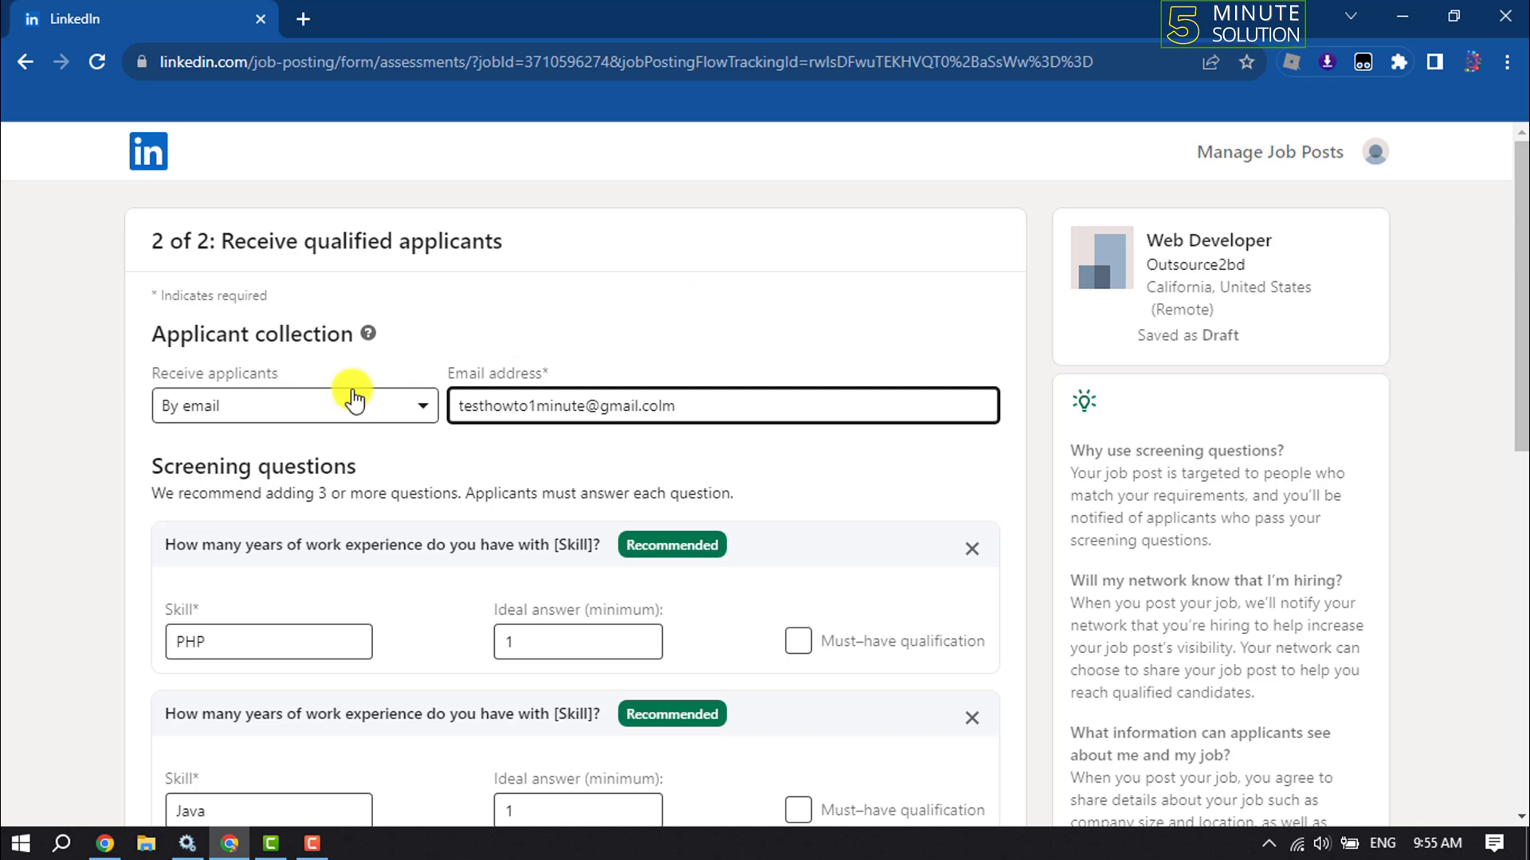
Briefly try collecting applicants at an external website, then revert to By email
click(386, 396)
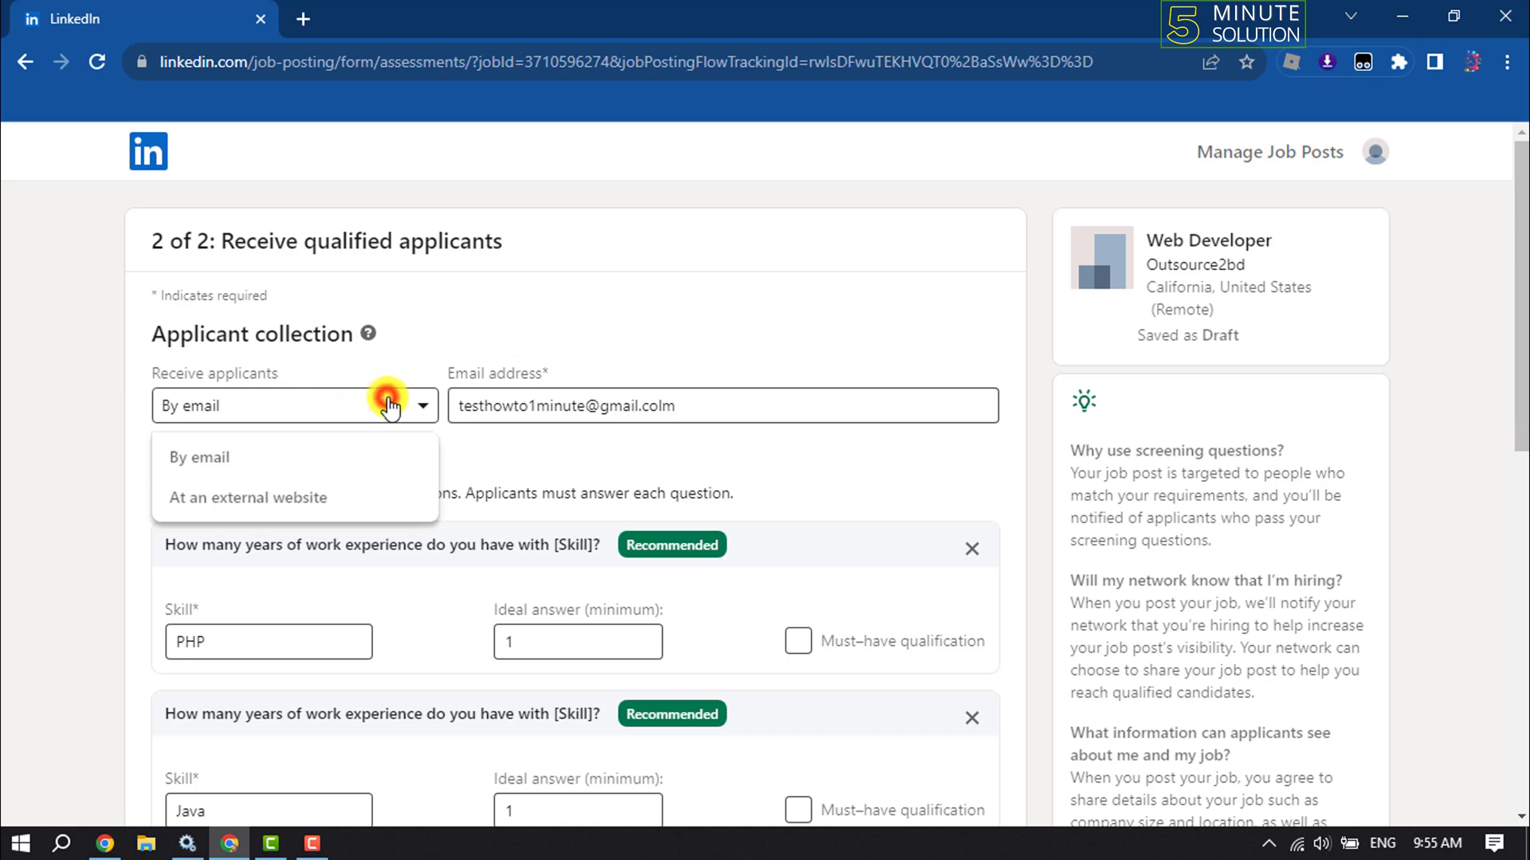
click(331, 517)
click(589, 403)
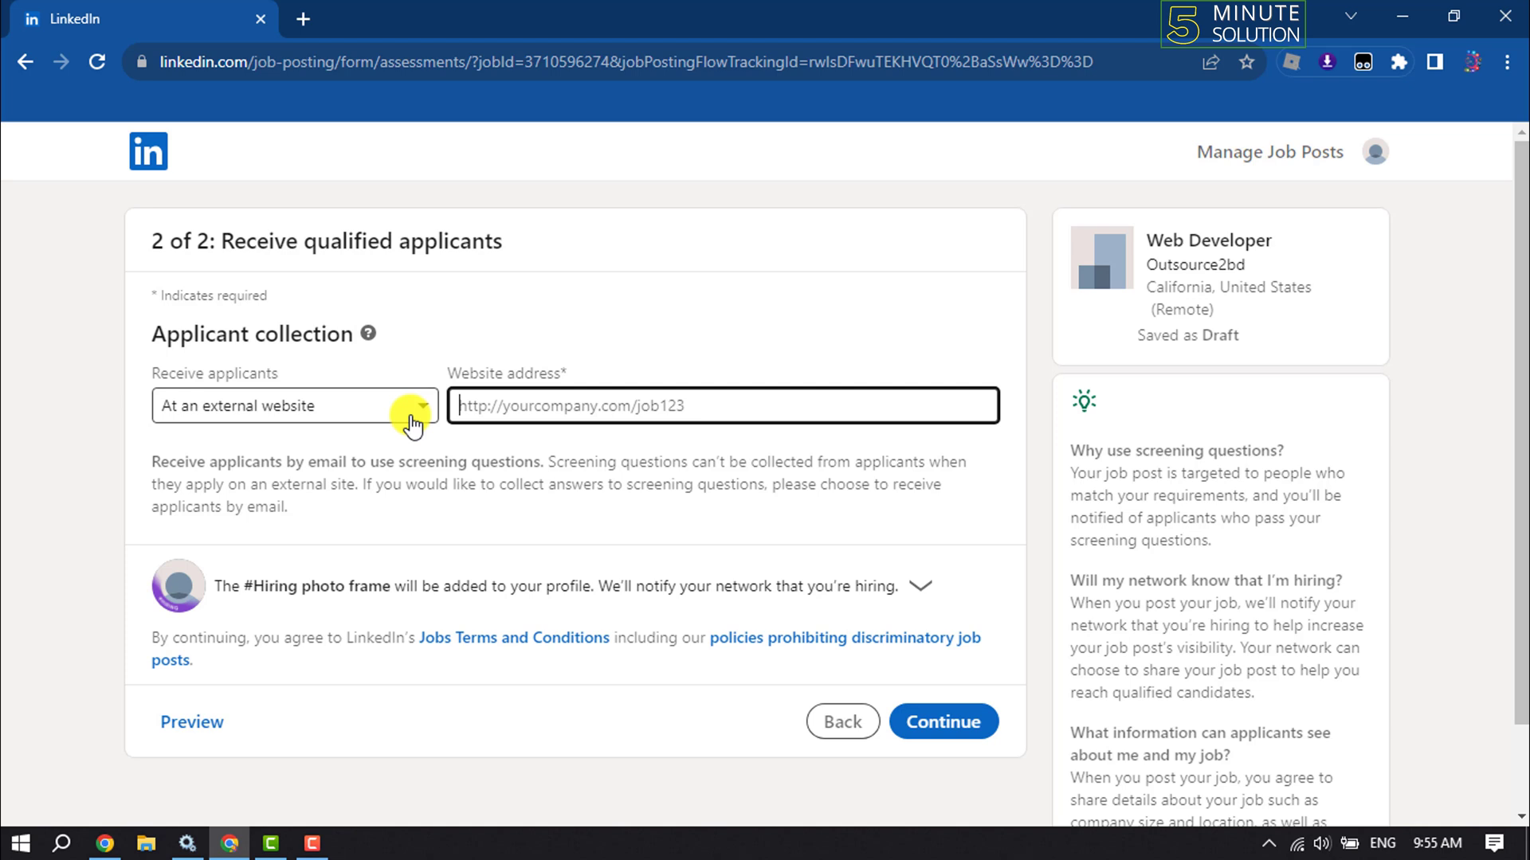
click(356, 406)
click(262, 460)
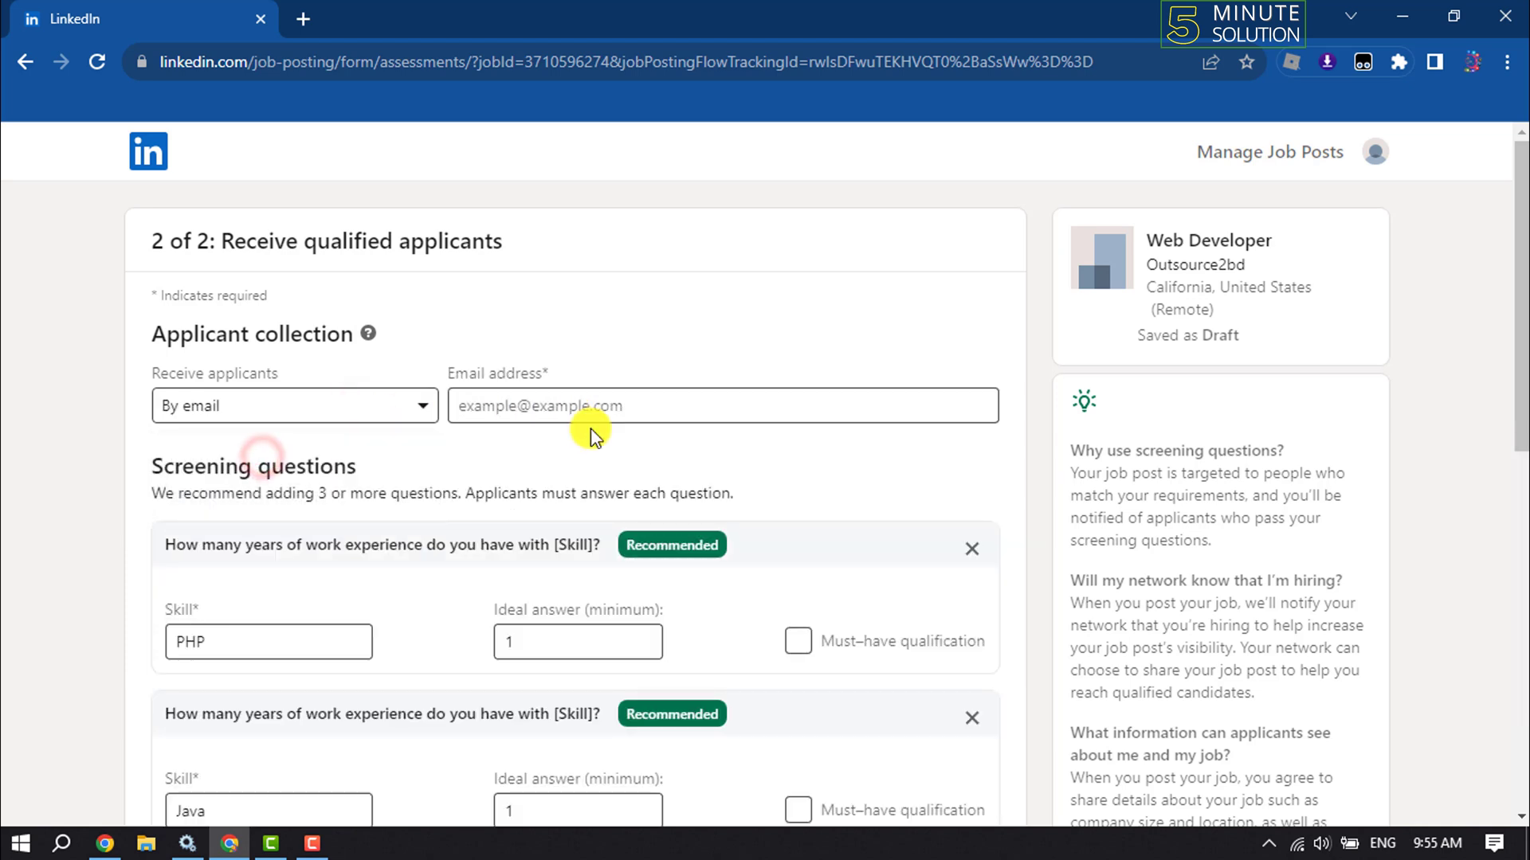
Restore PHP as the first screening question's skill after briefly trying Java
scroll(250, 523, down, 1)
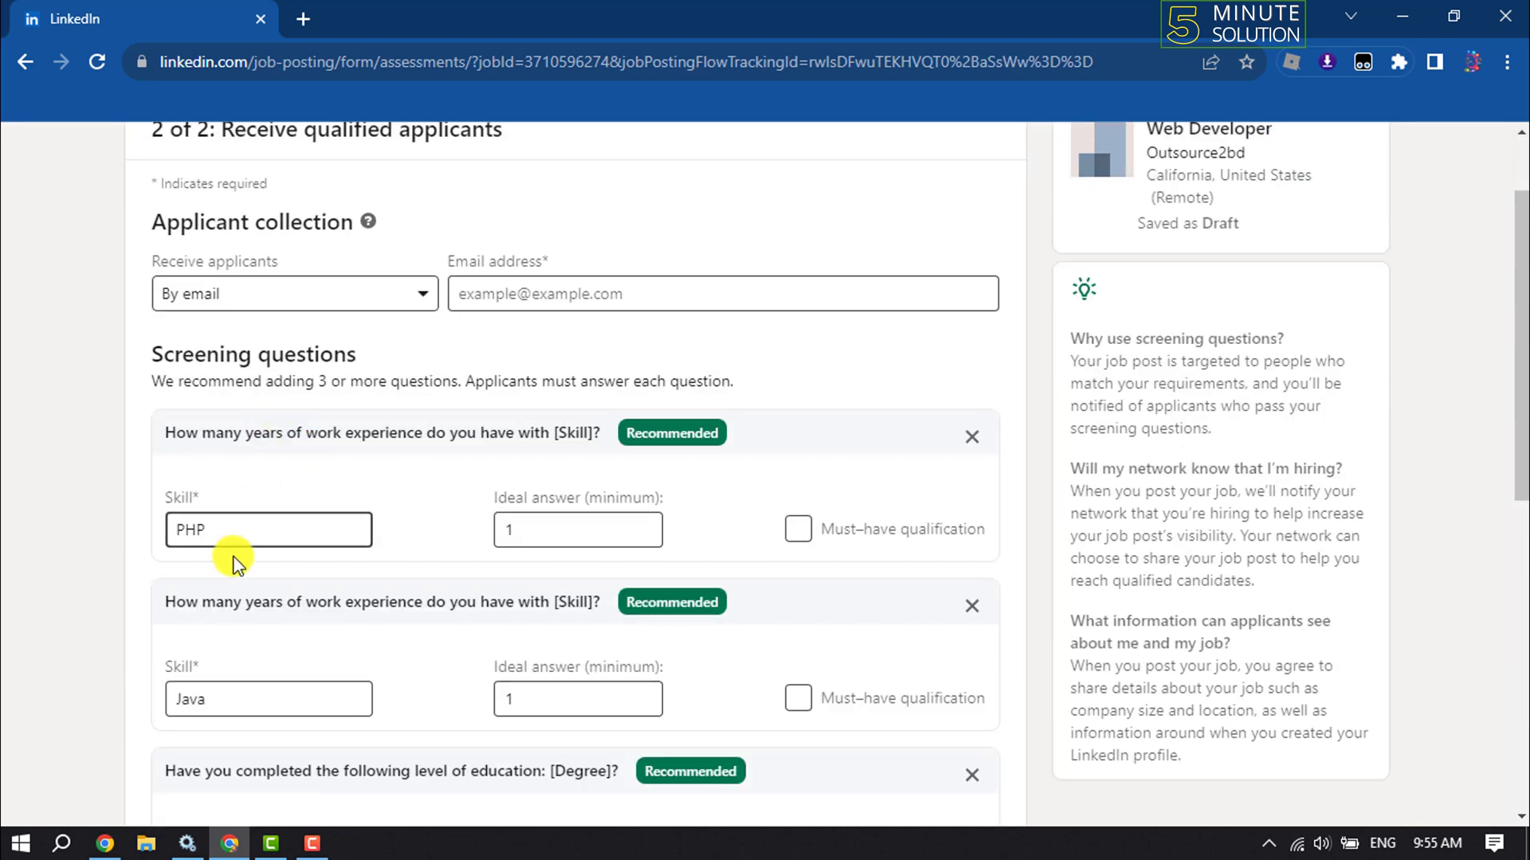
click(237, 539)
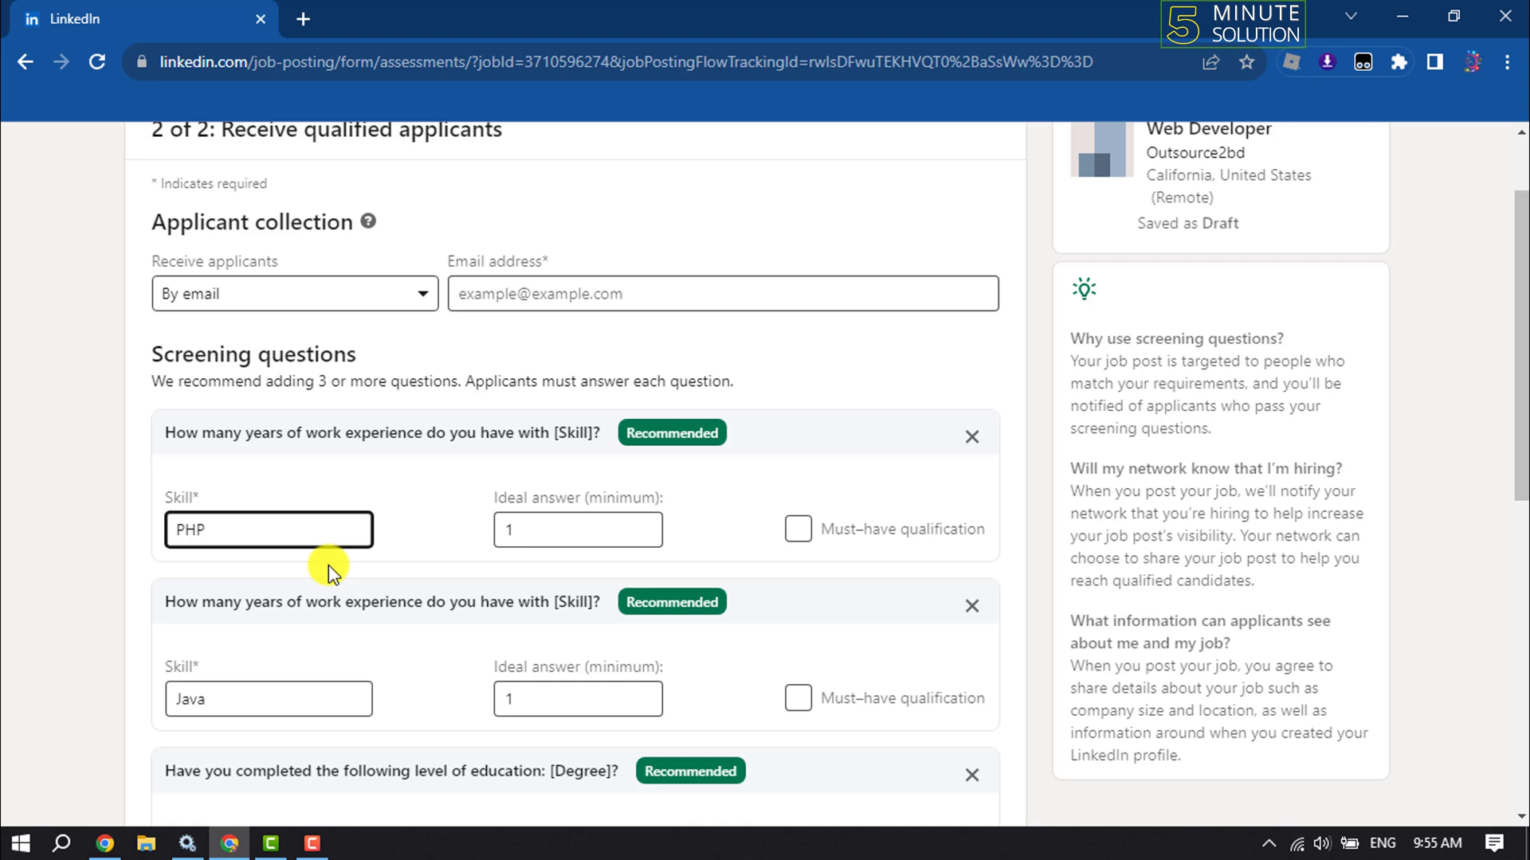
double_click(263, 535)
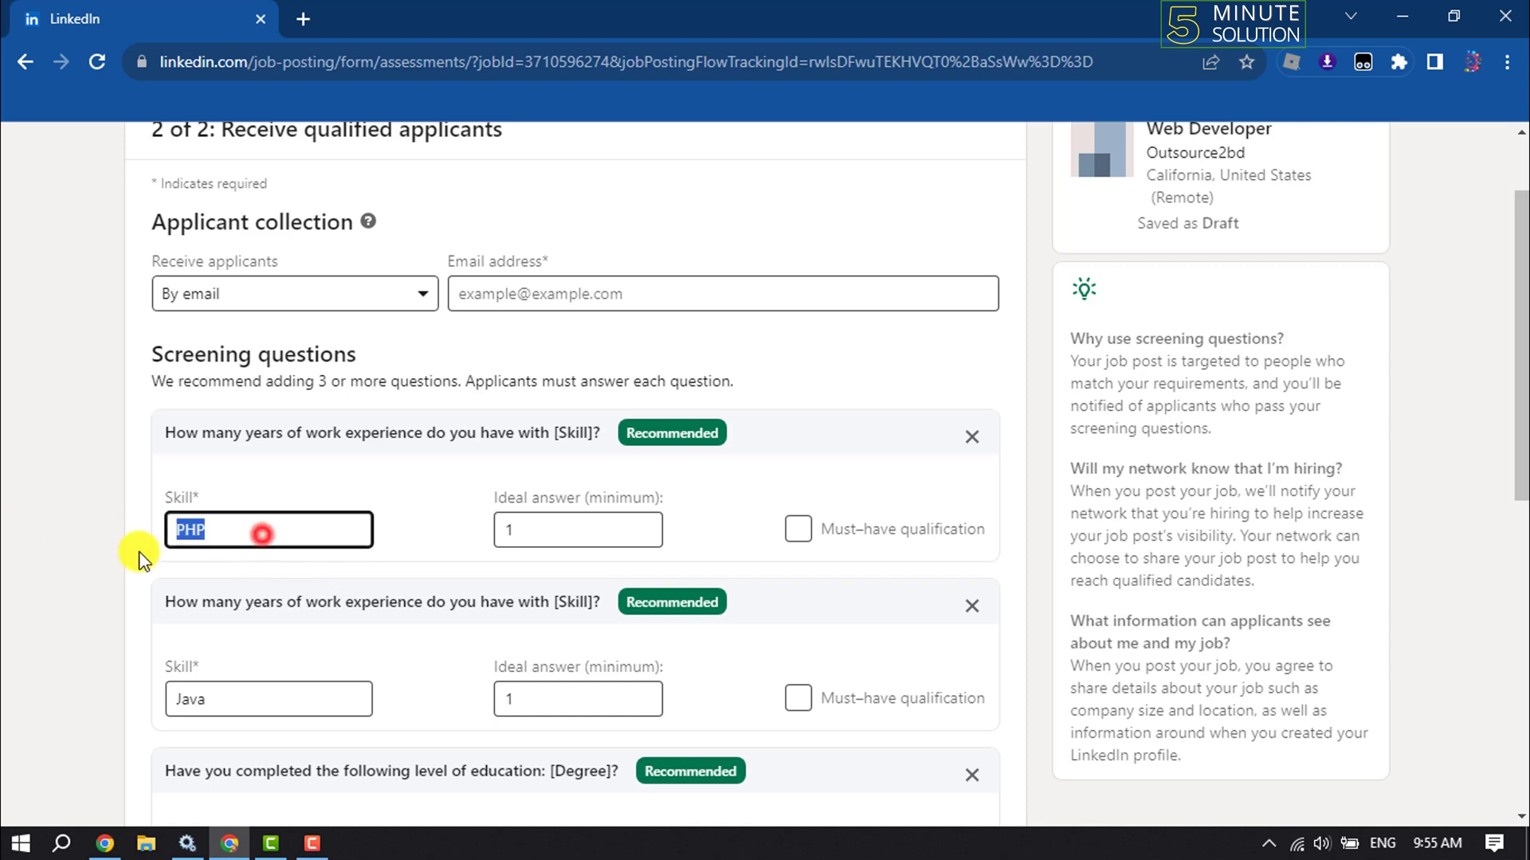
double_click(231, 532)
text(J)
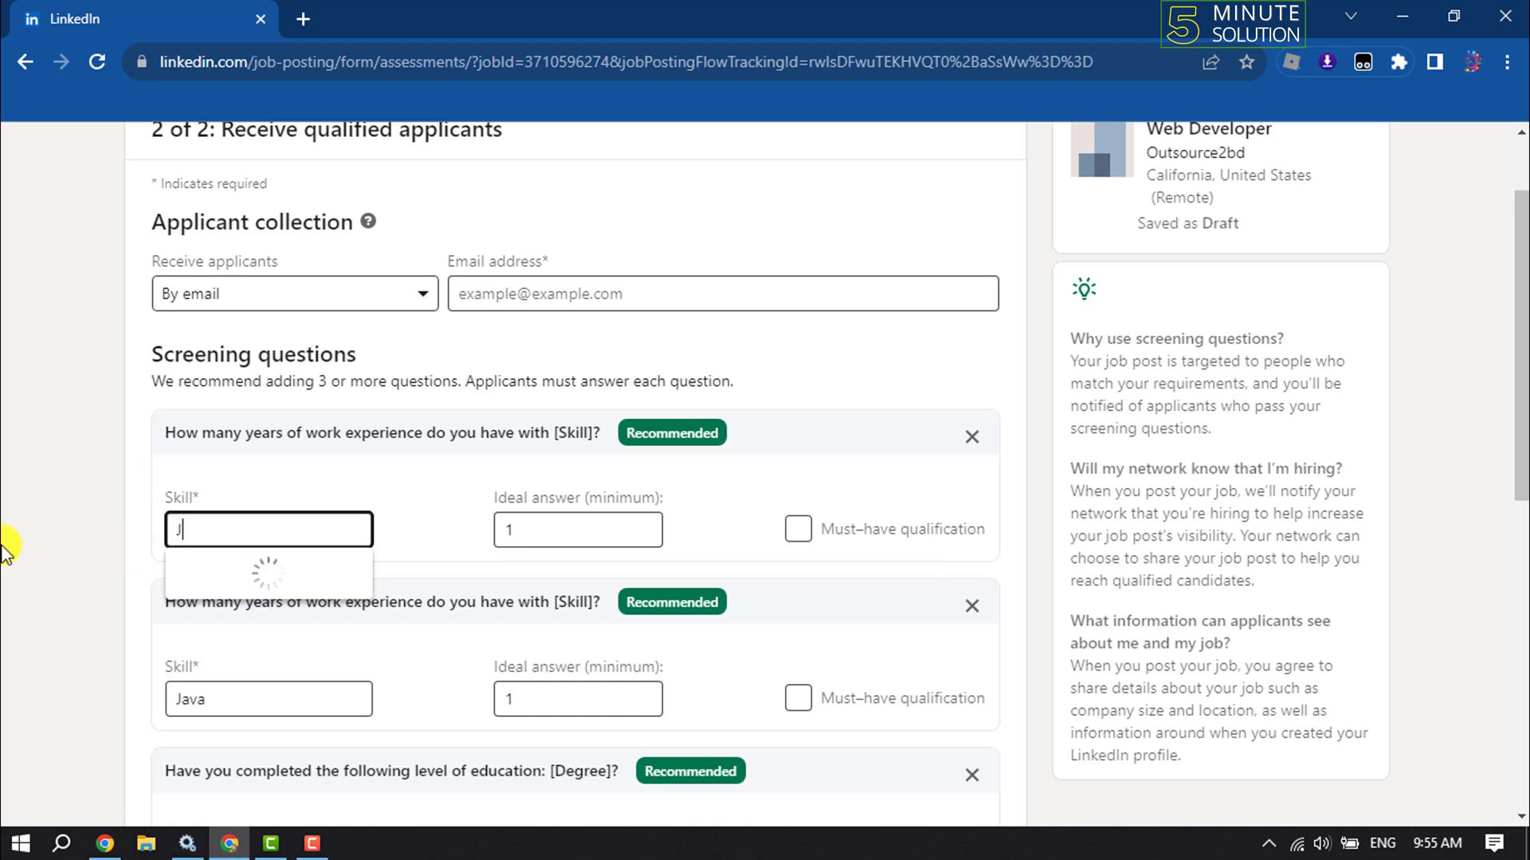
text(ava)
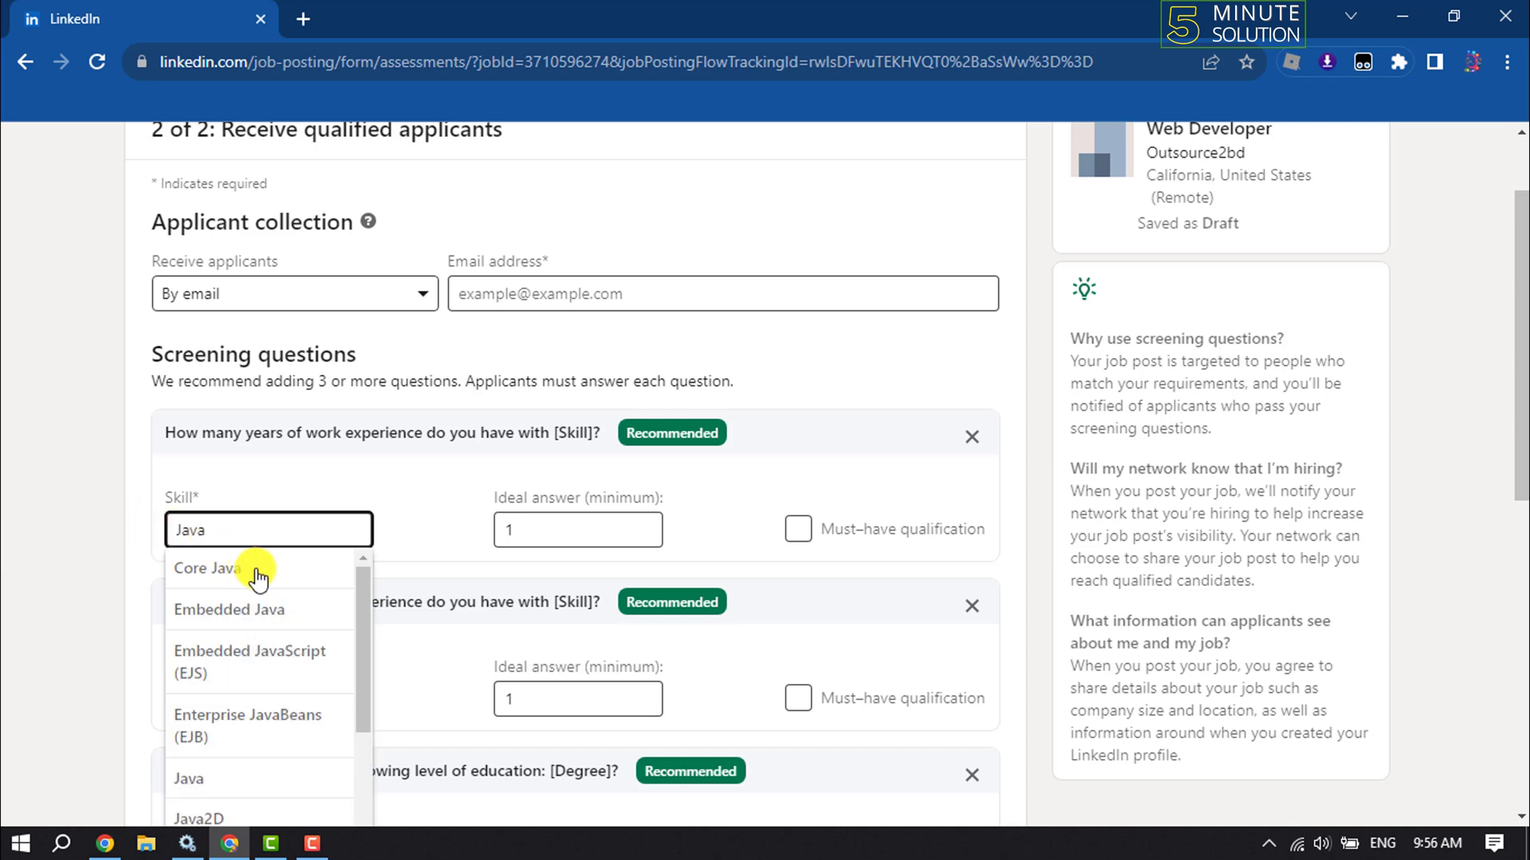
click(192, 779)
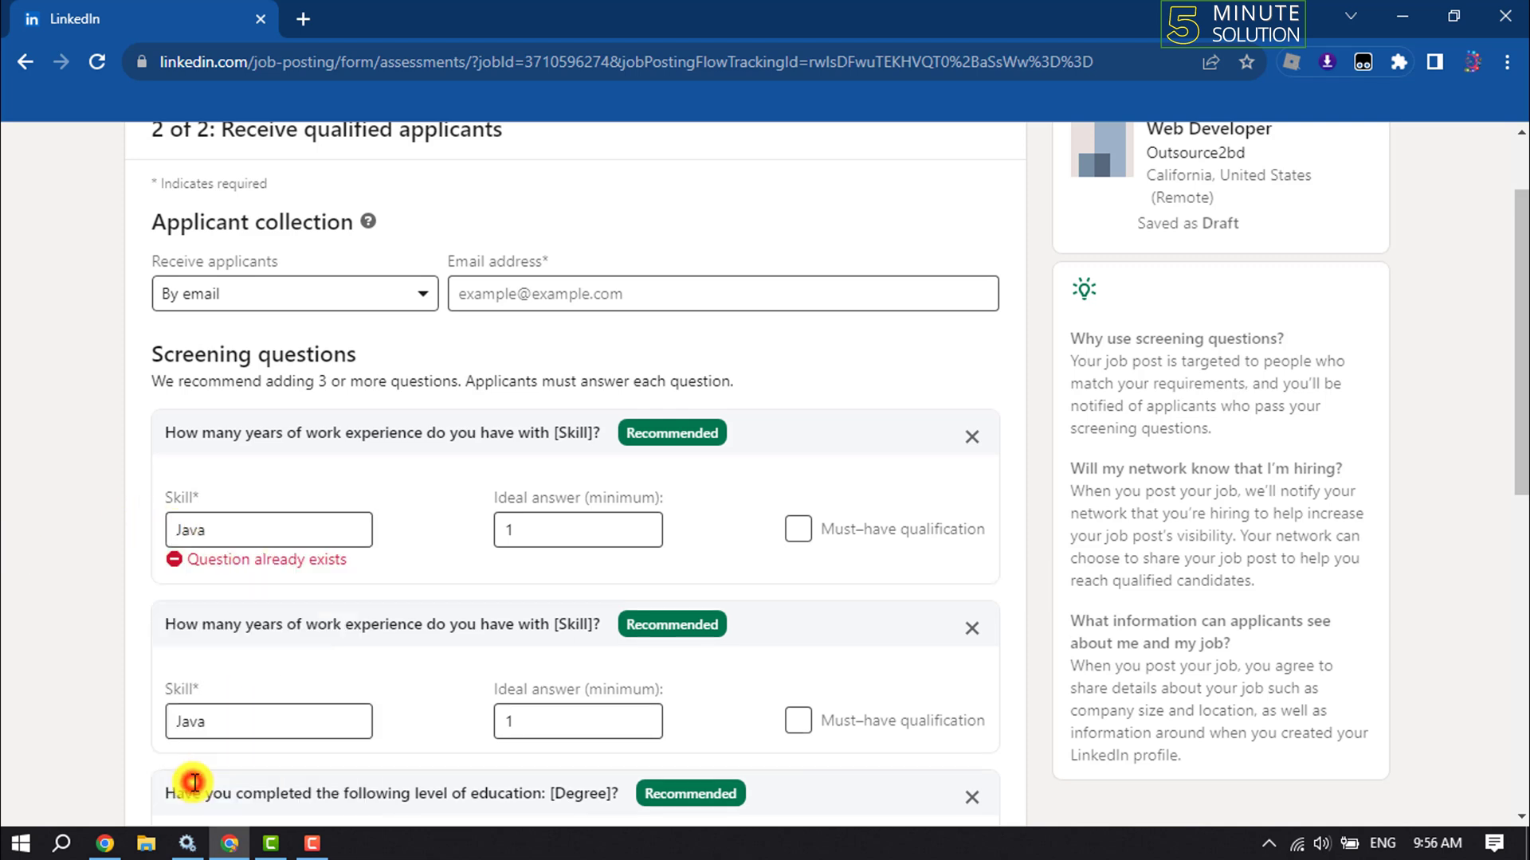
click(275, 534)
double_click(280, 532)
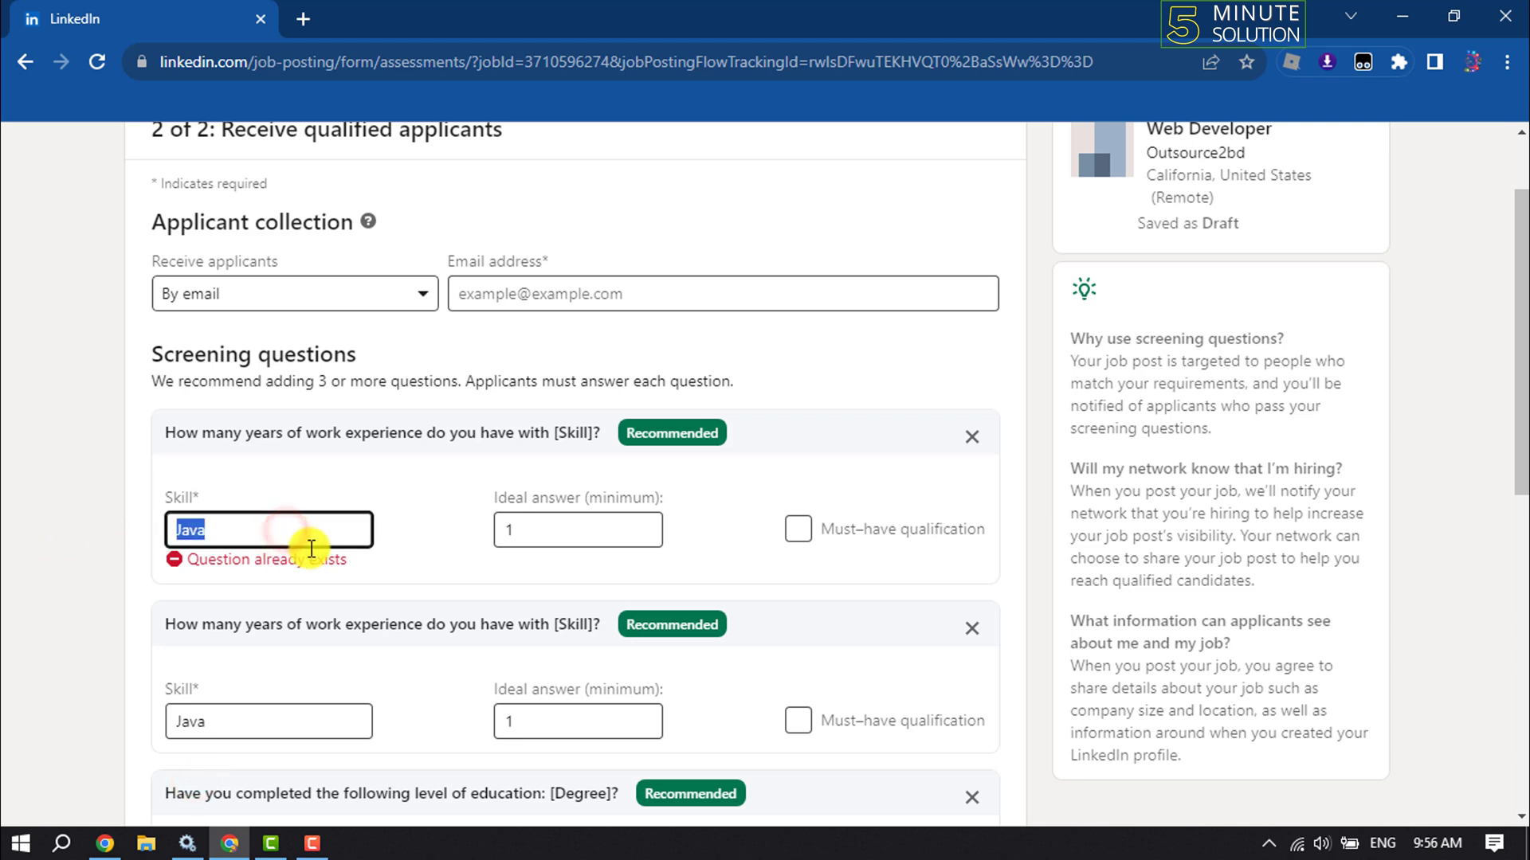
text(Php)
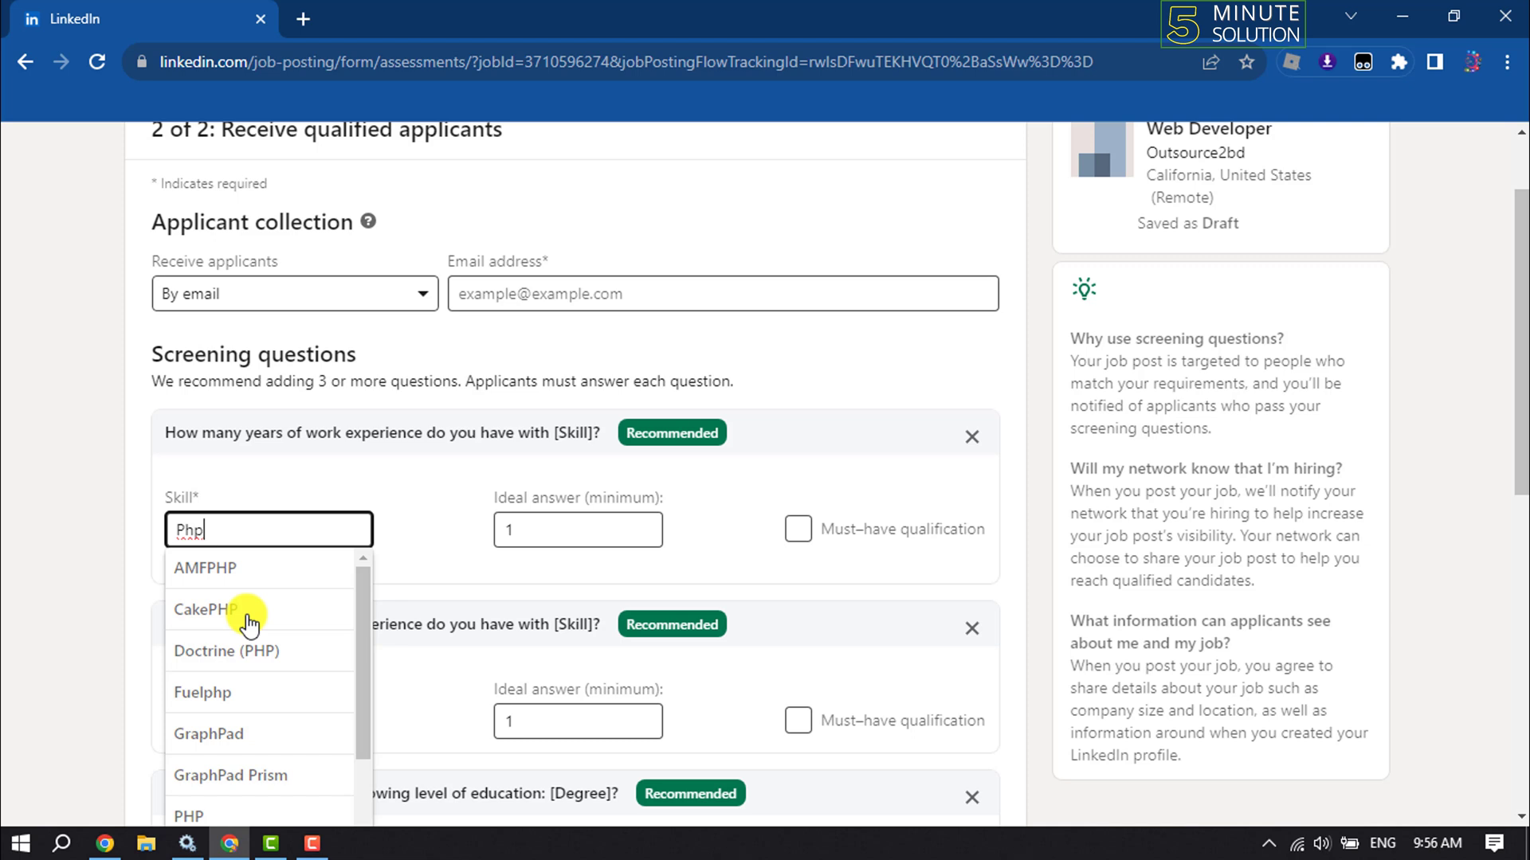
click(193, 806)
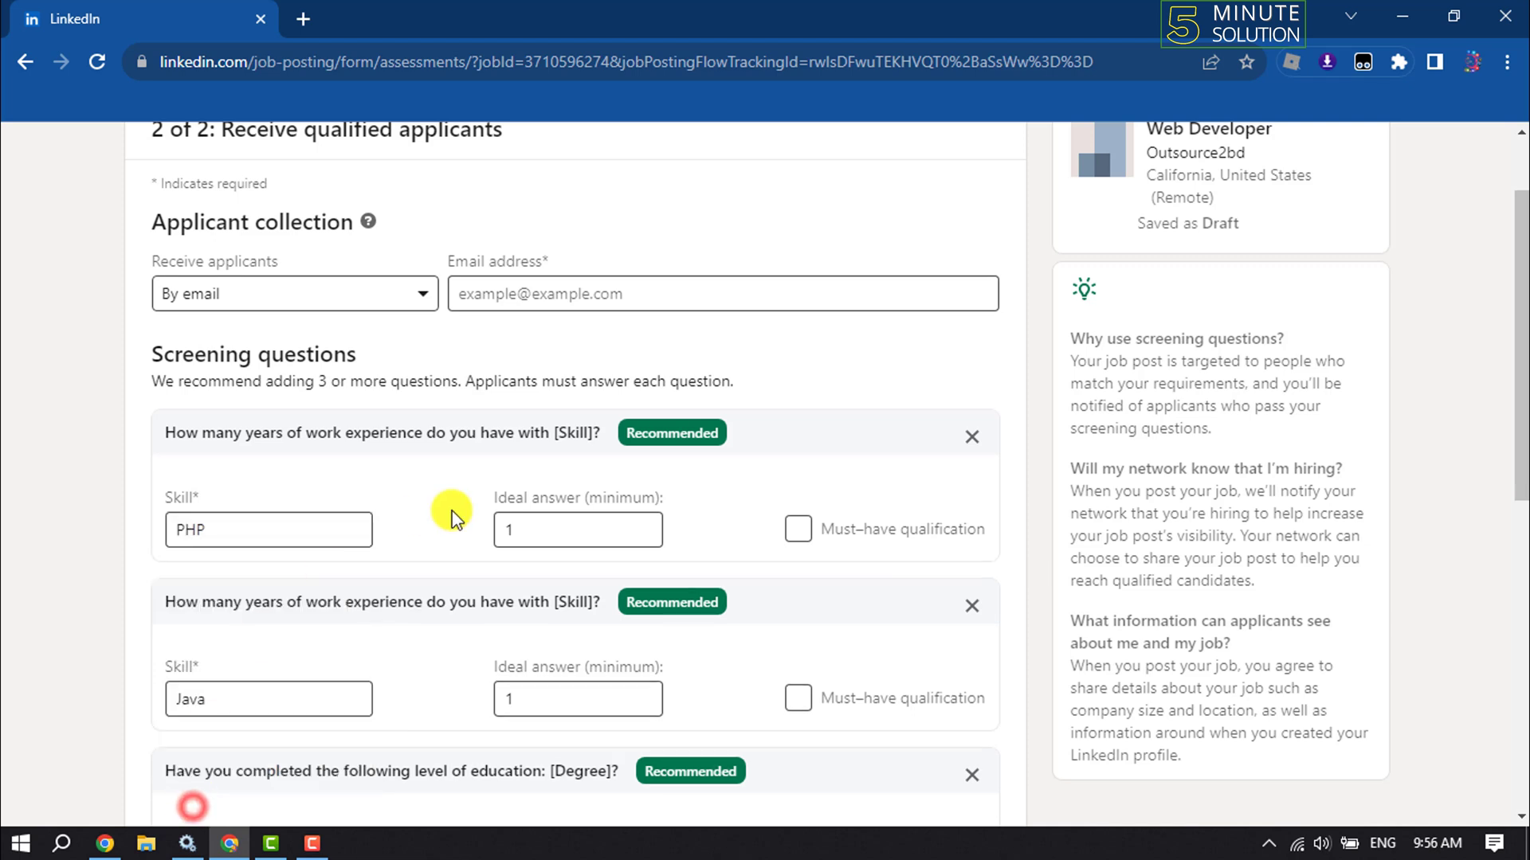
Change the PHP question's ideal answer from 1 to 0 years
click(588, 530)
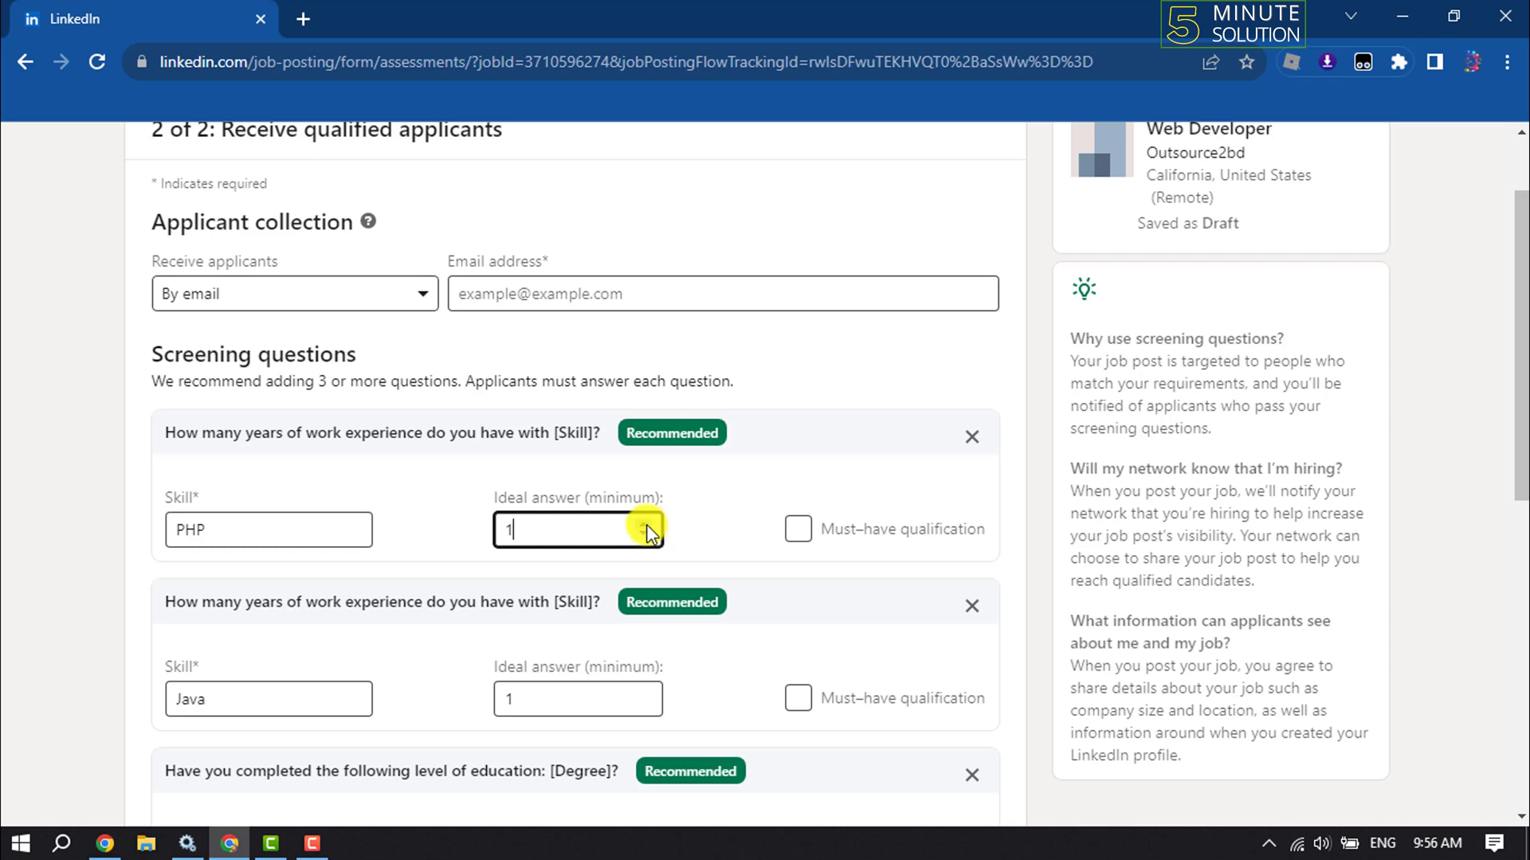
key(BackSpace)
text(0)
Mark the PHP and Java experience questions as must-have qualifications
click(798, 529)
scroll(701, 615, down, 2)
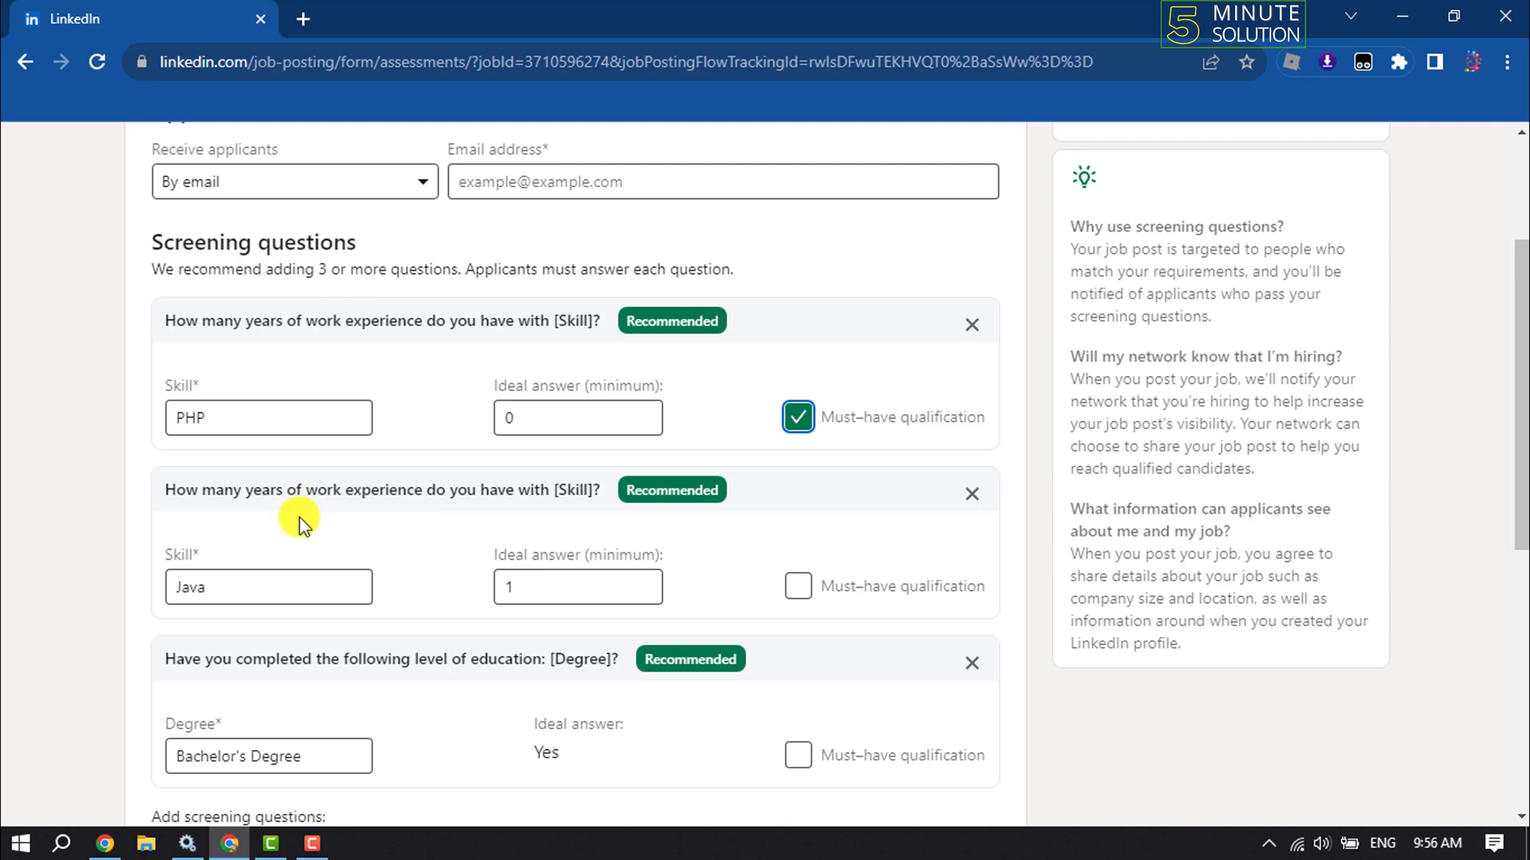
click(279, 596)
double_click(279, 595)
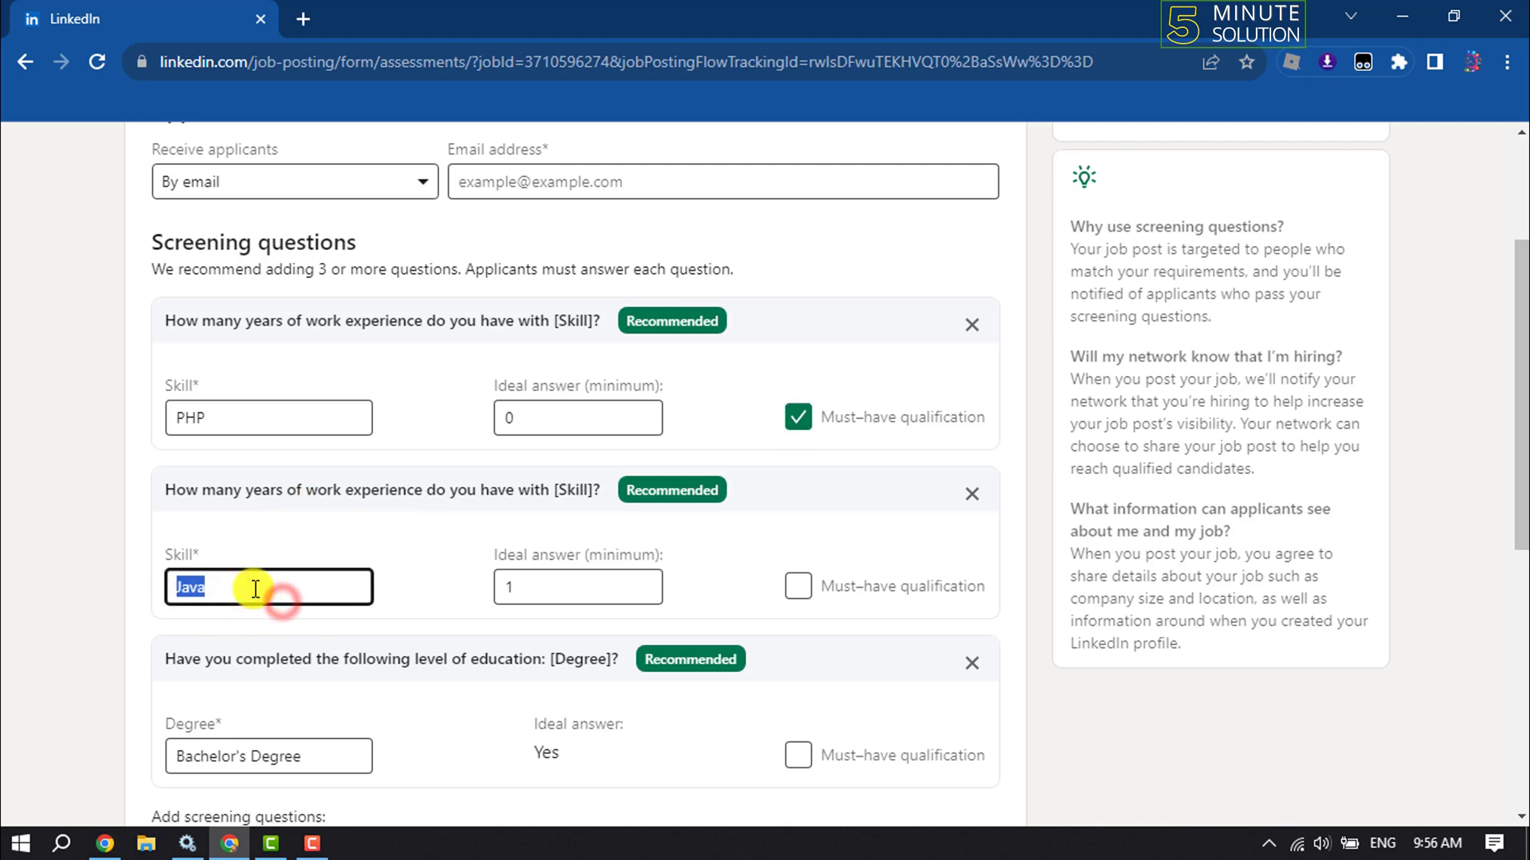
click(796, 588)
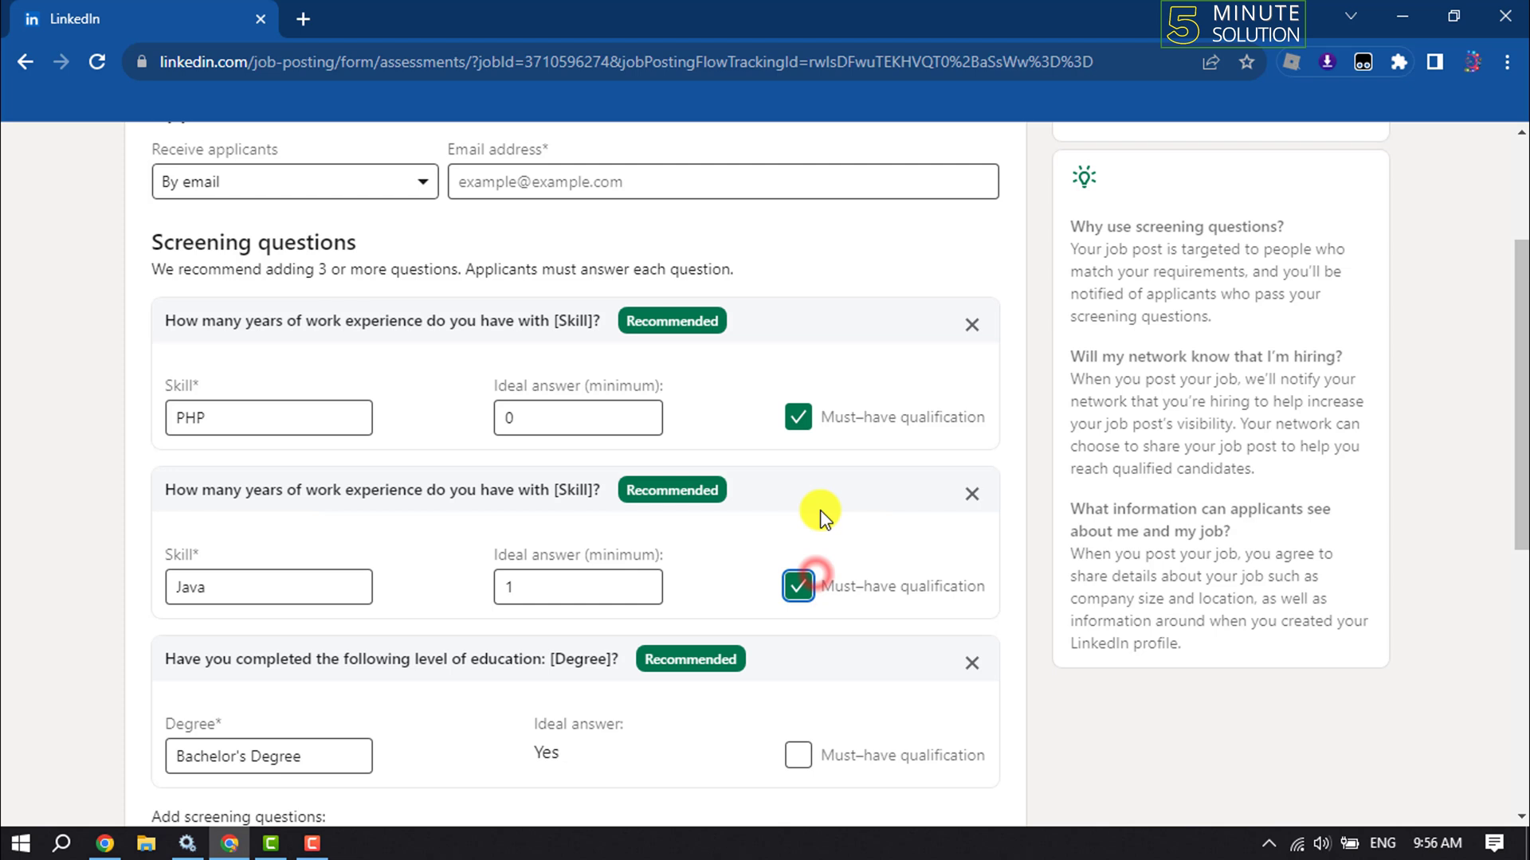
Mark the Bachelor's Degree education question as a must-have qualification
scroll(820, 510, down, 3)
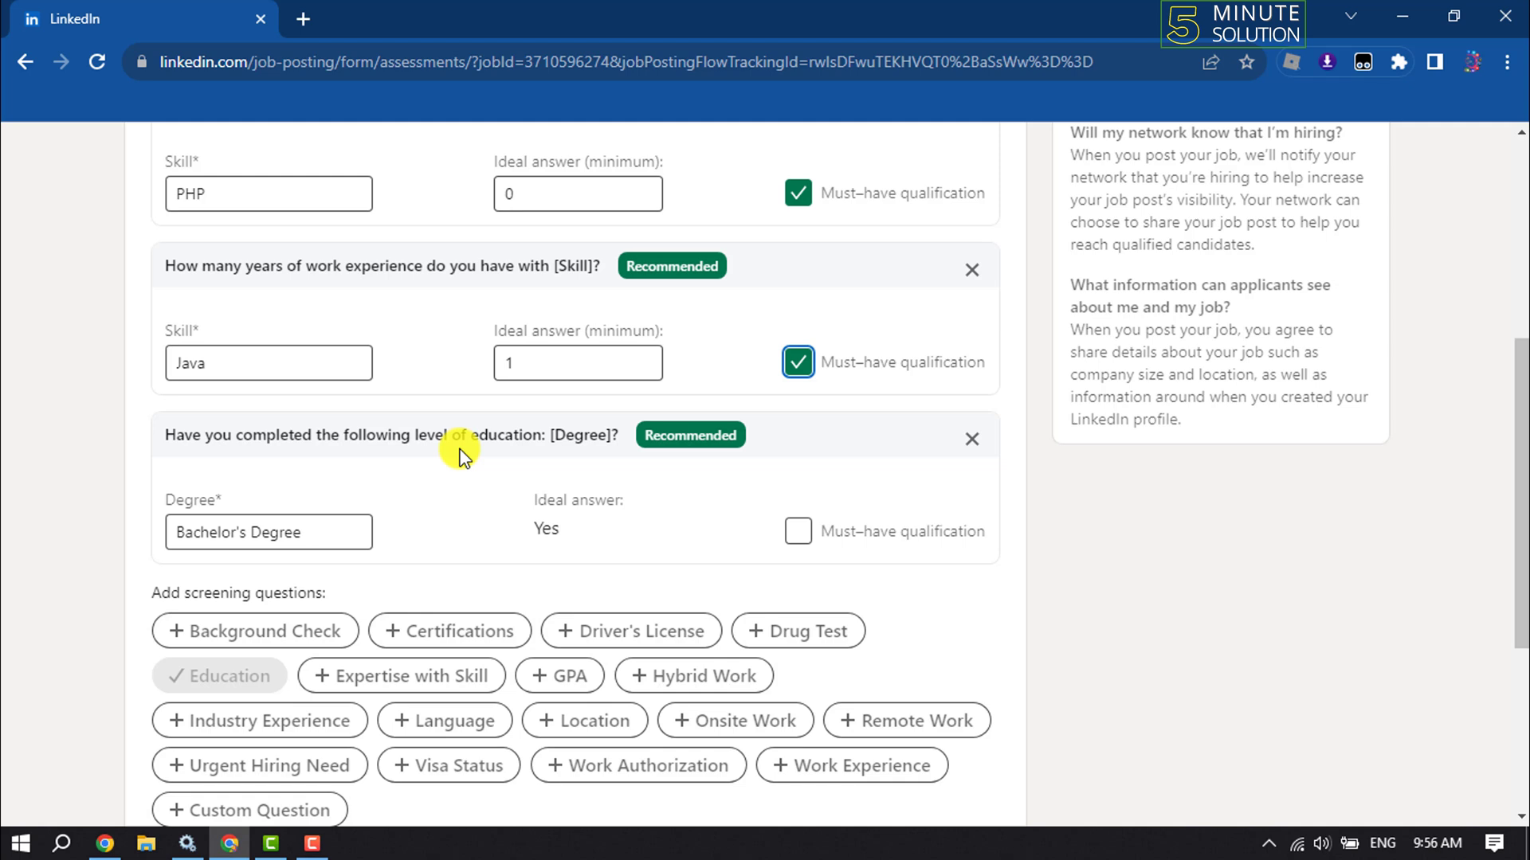
drag(346, 529, 116, 527)
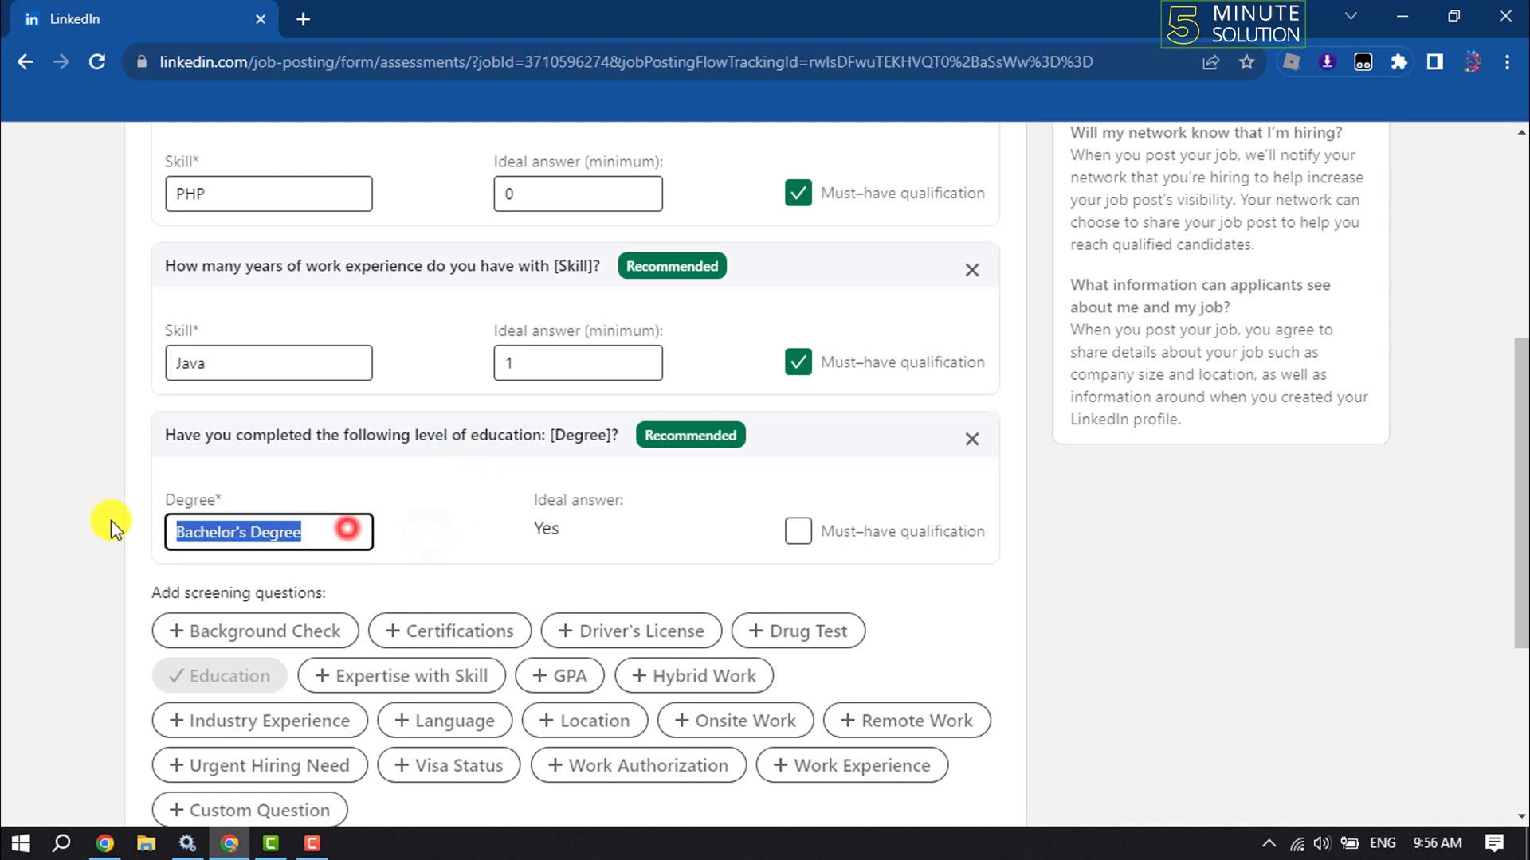
click(370, 489)
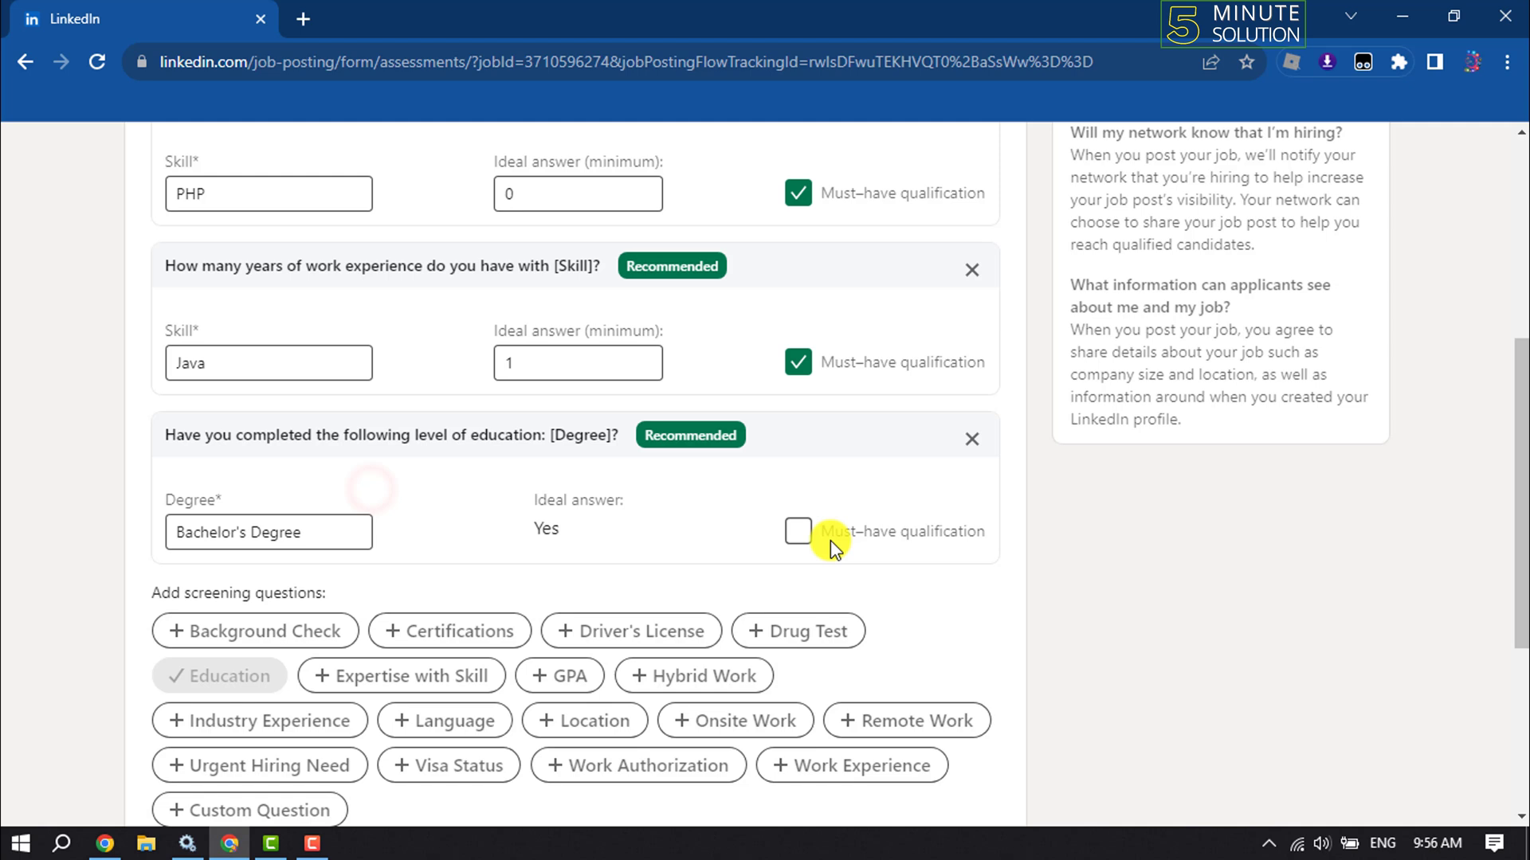
click(803, 537)
scroll(827, 461, down, 3)
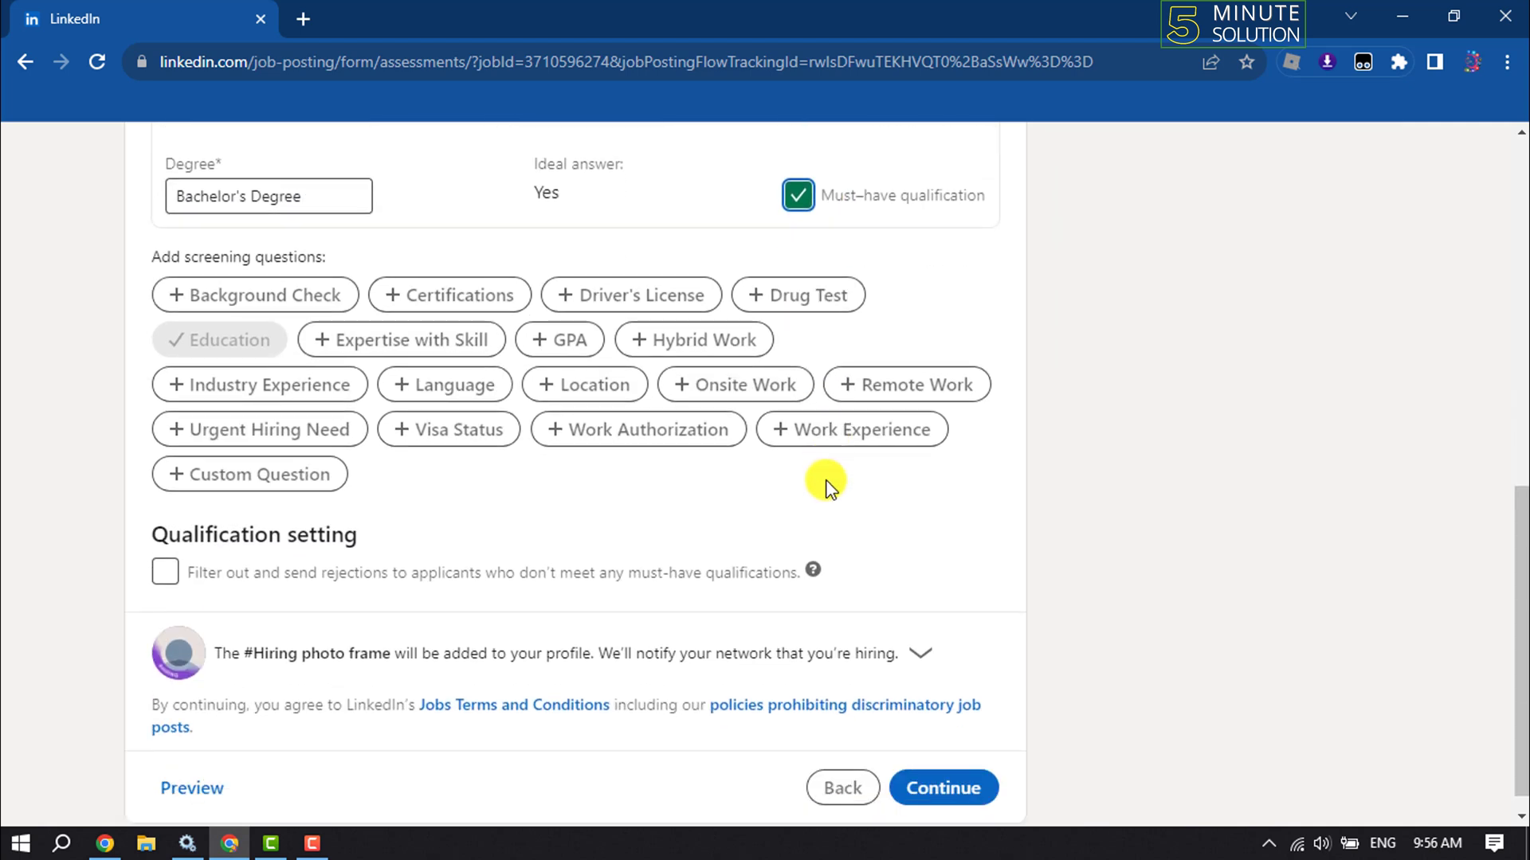
Auto-reject applicants missing must-have qualifications and continue to the promotion page
click(164, 572)
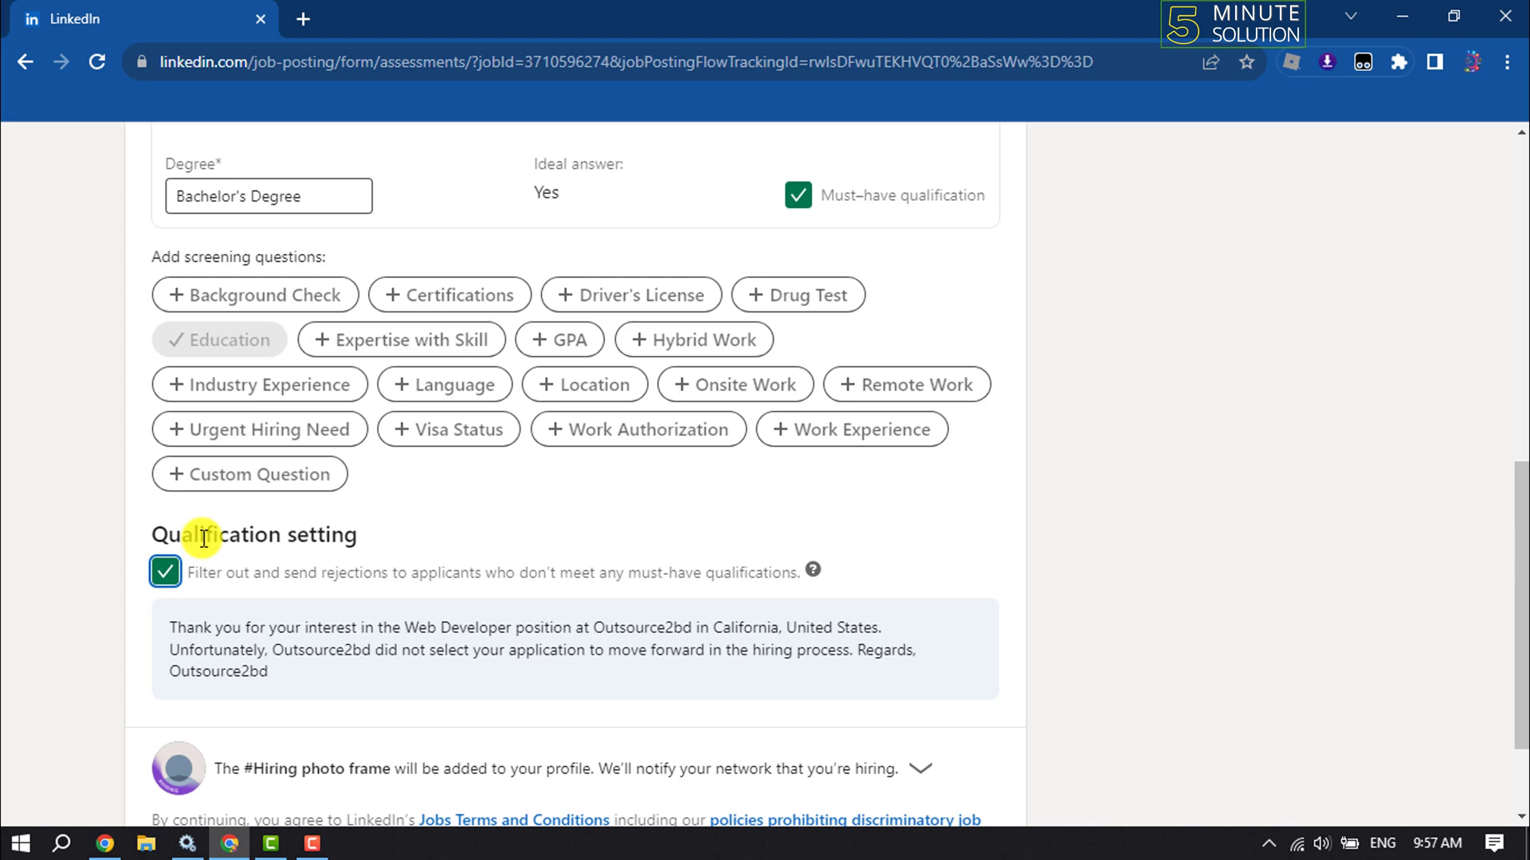
scroll(199, 530, down, 3)
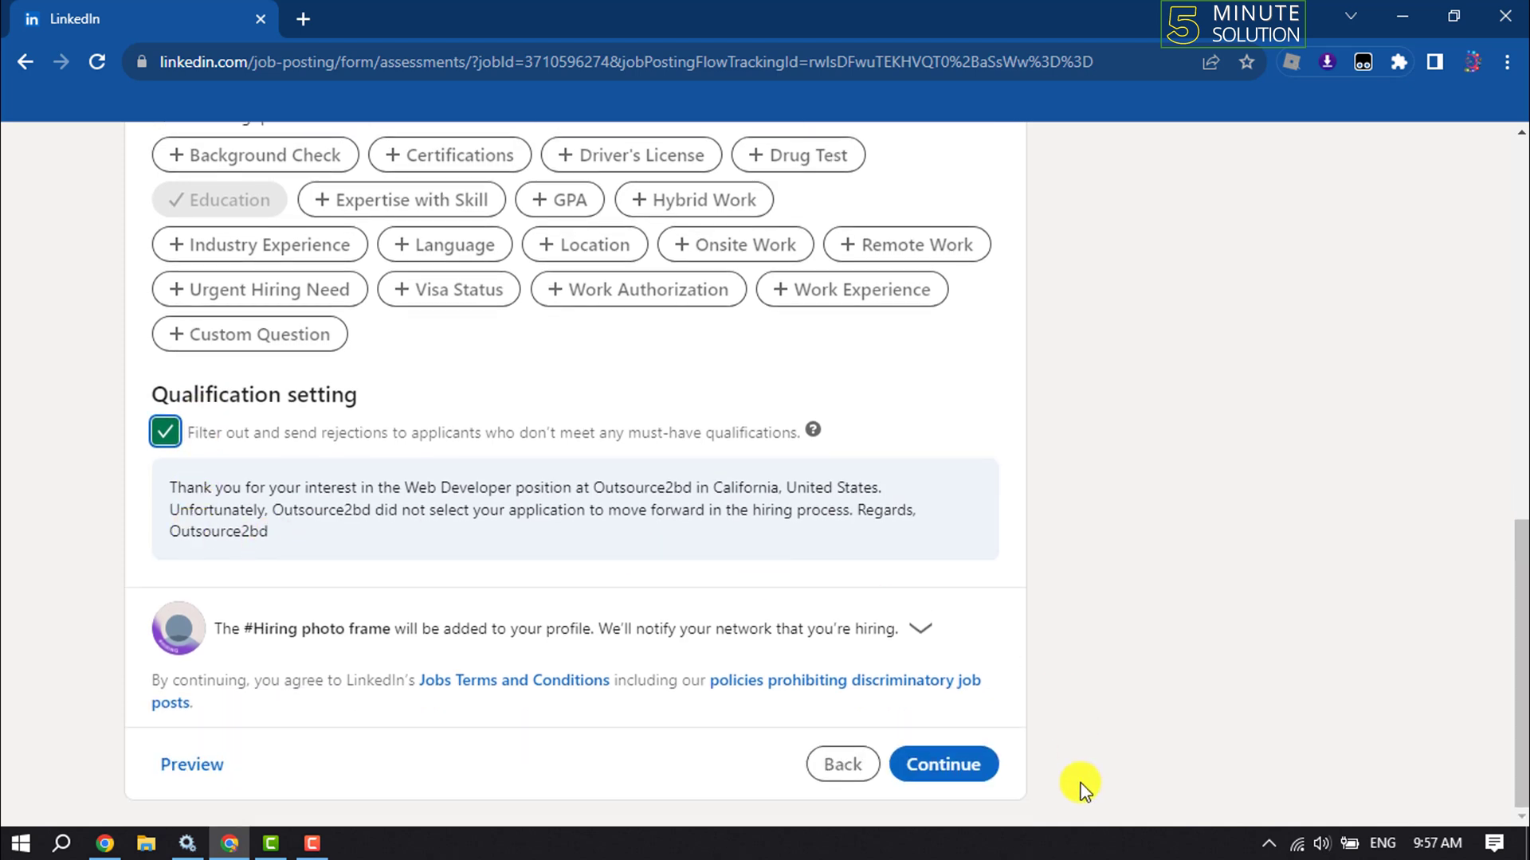
click(955, 773)
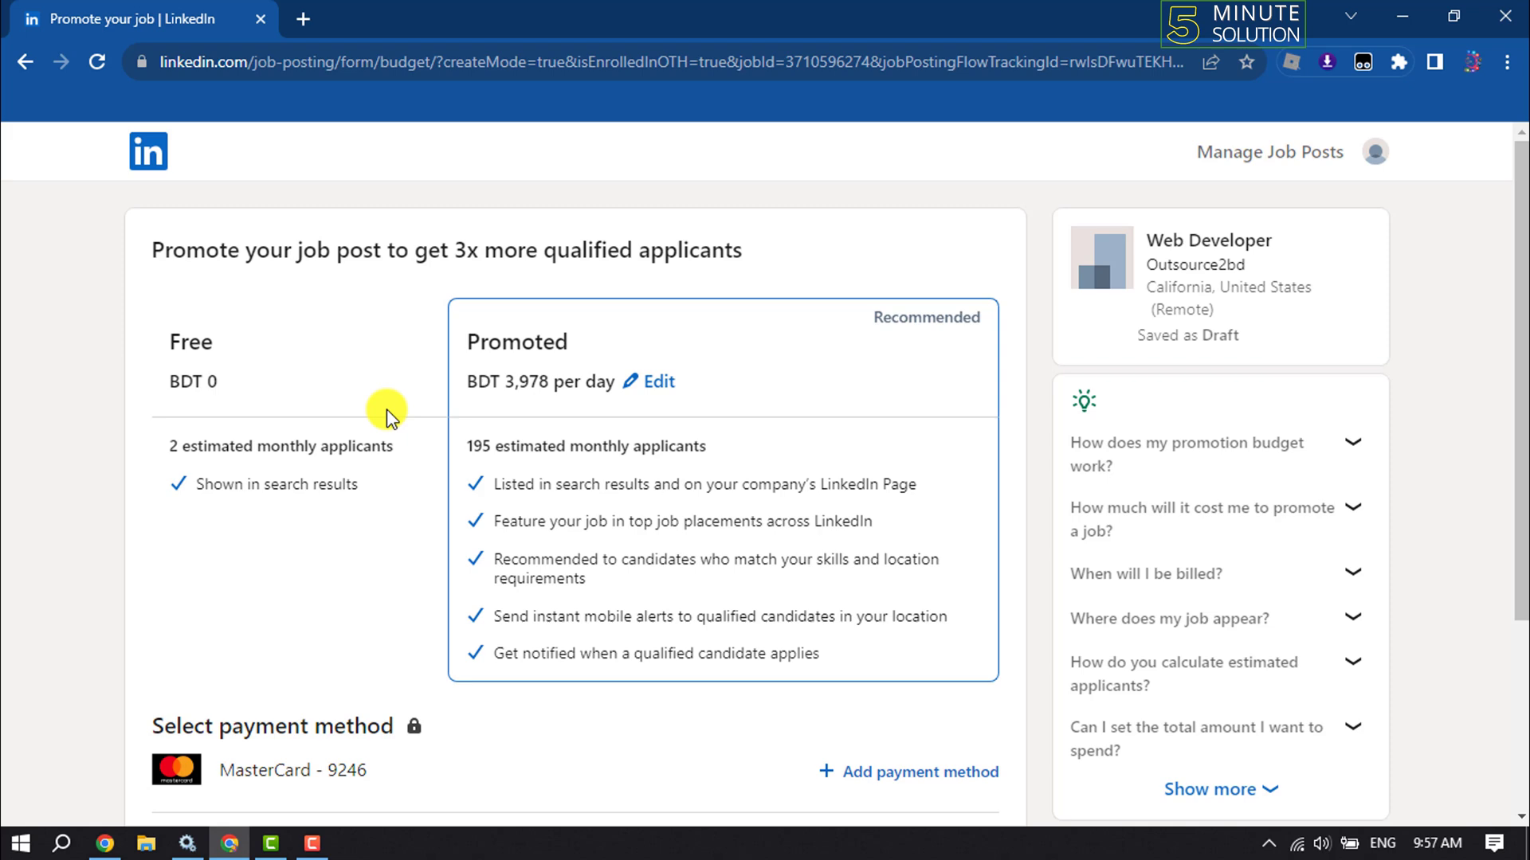
Choose the Free option, post the job without promoting, and open a new tab
click(243, 350)
click(205, 478)
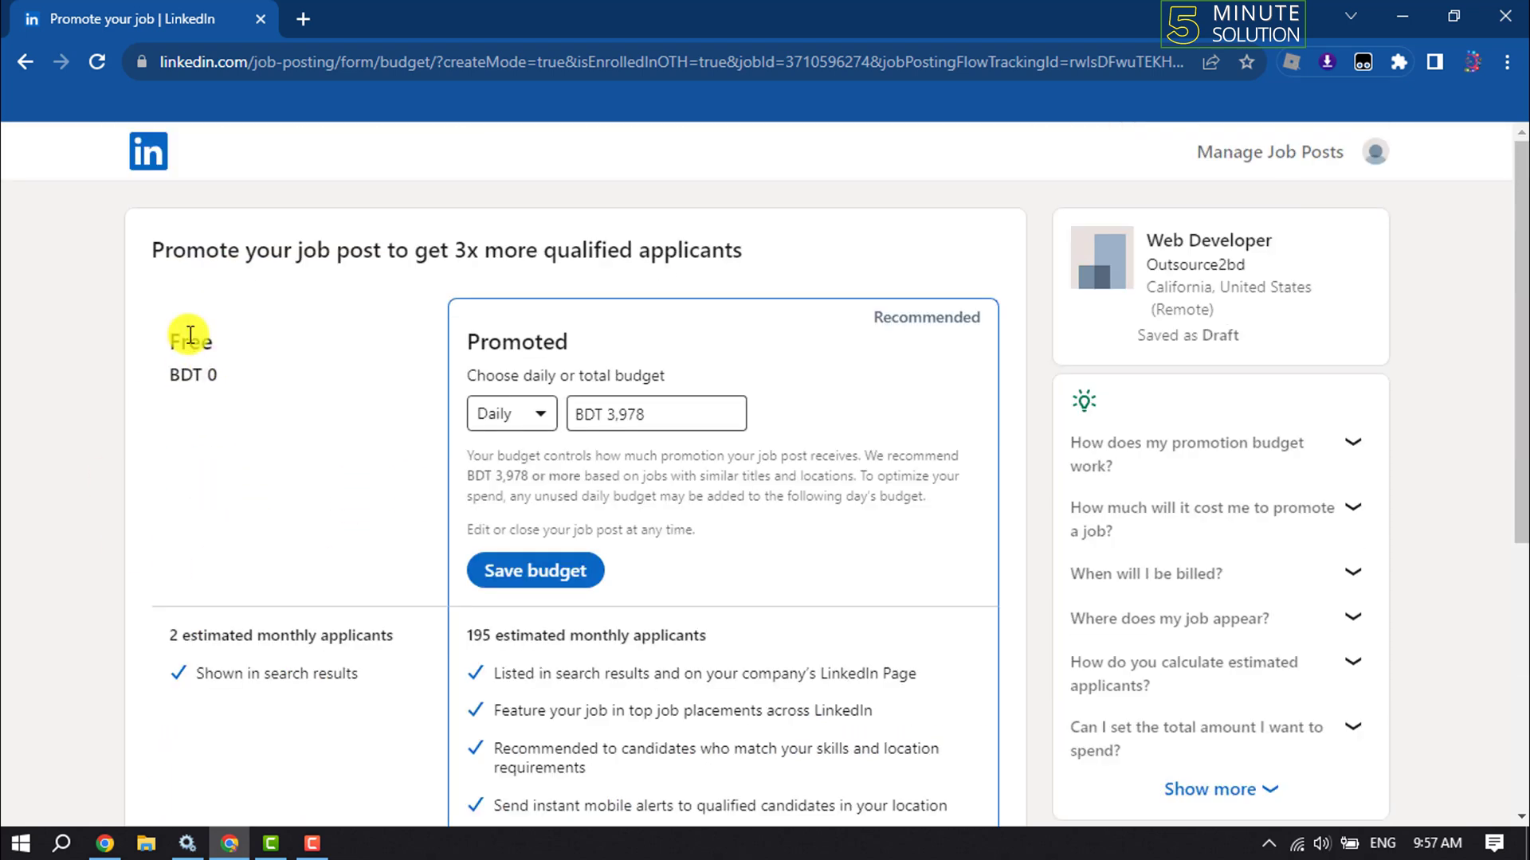
scroll(189, 329, down, 6)
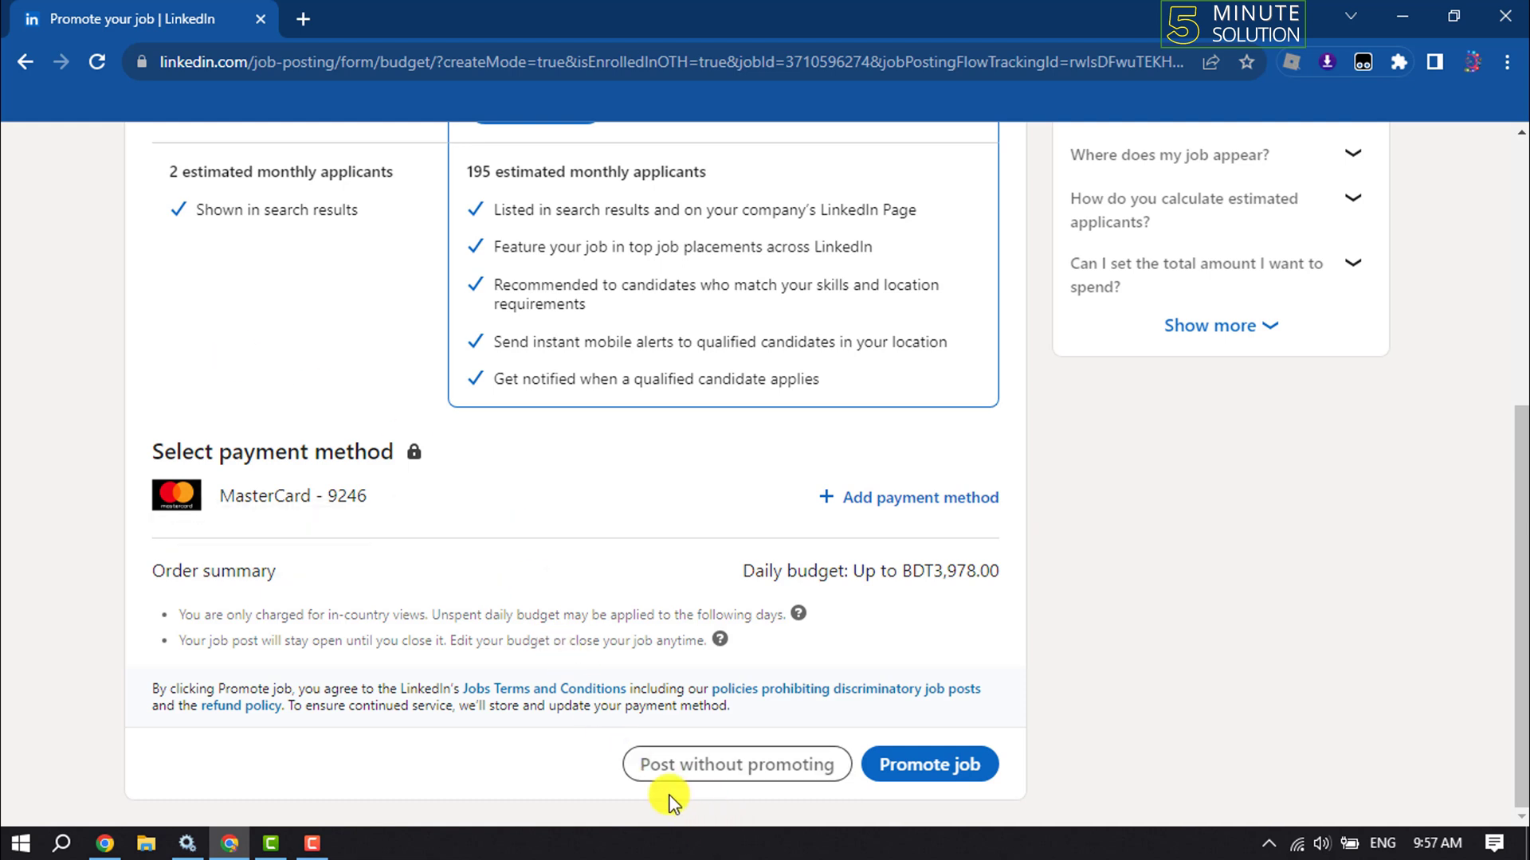
click(810, 770)
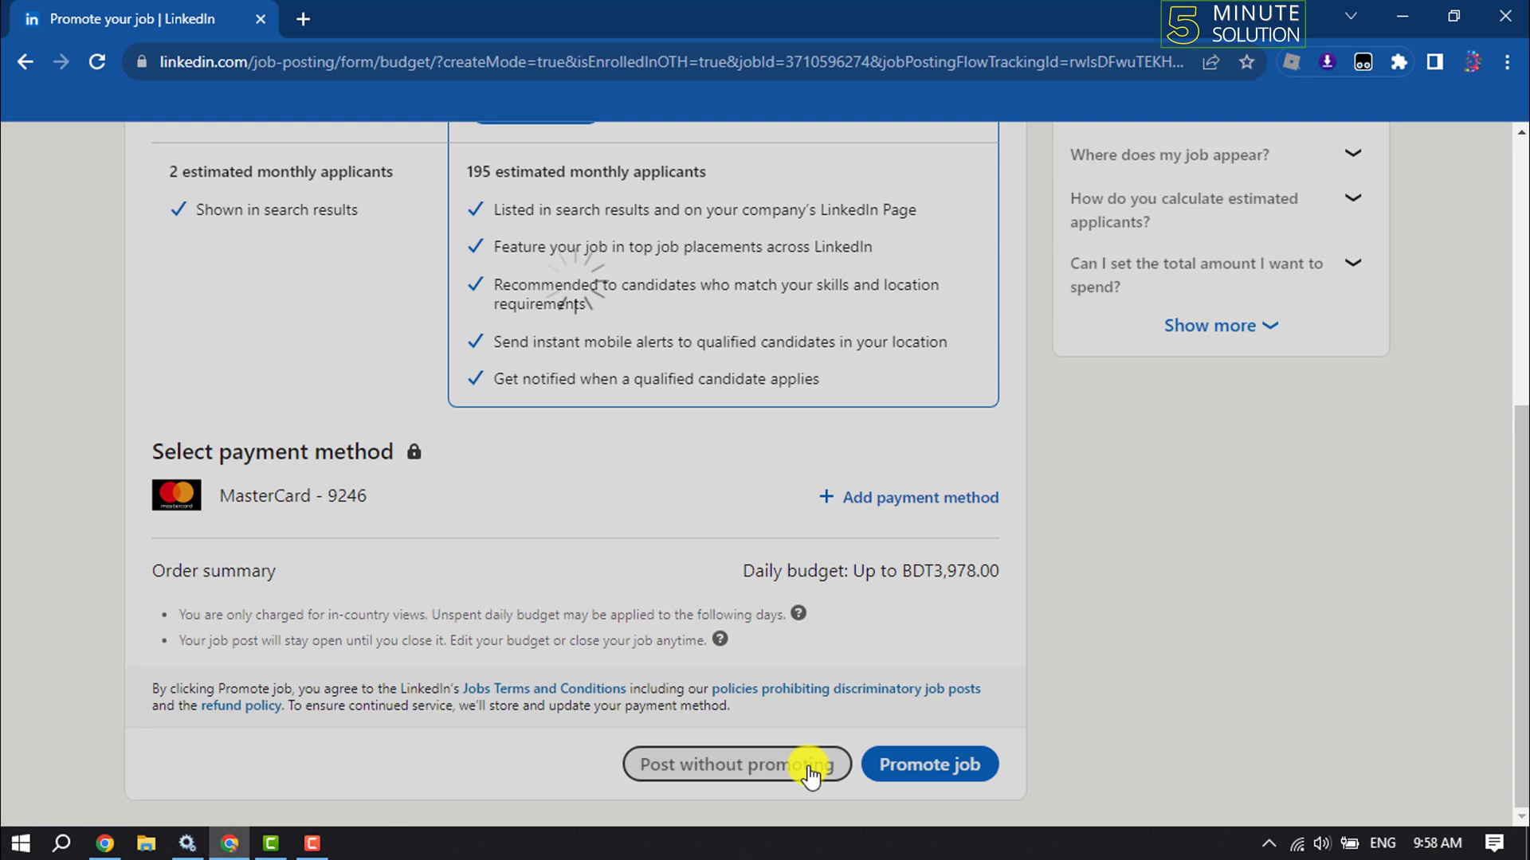
key(ctrl+t)
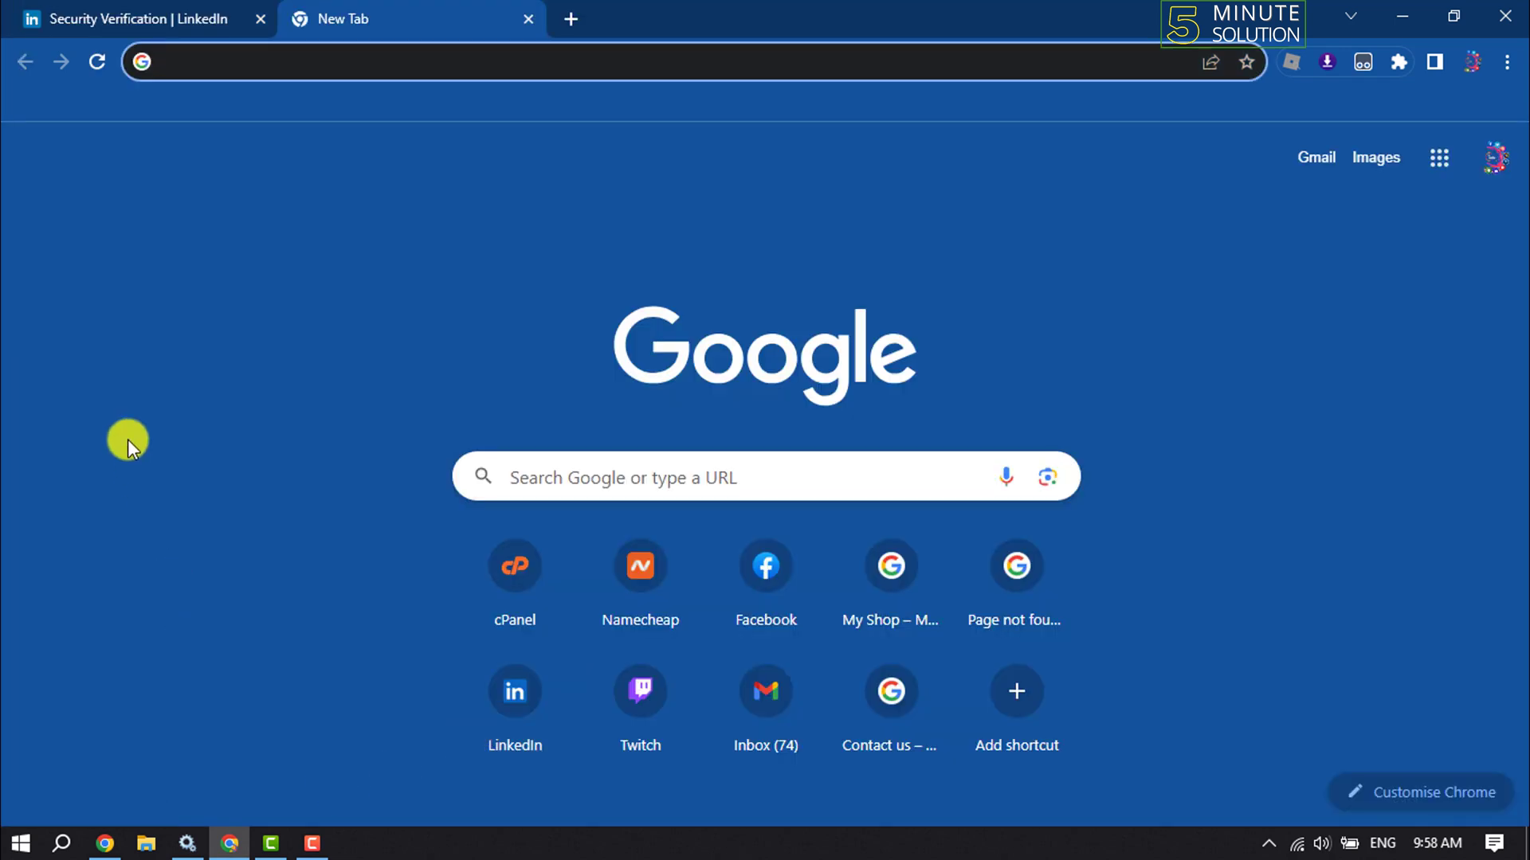